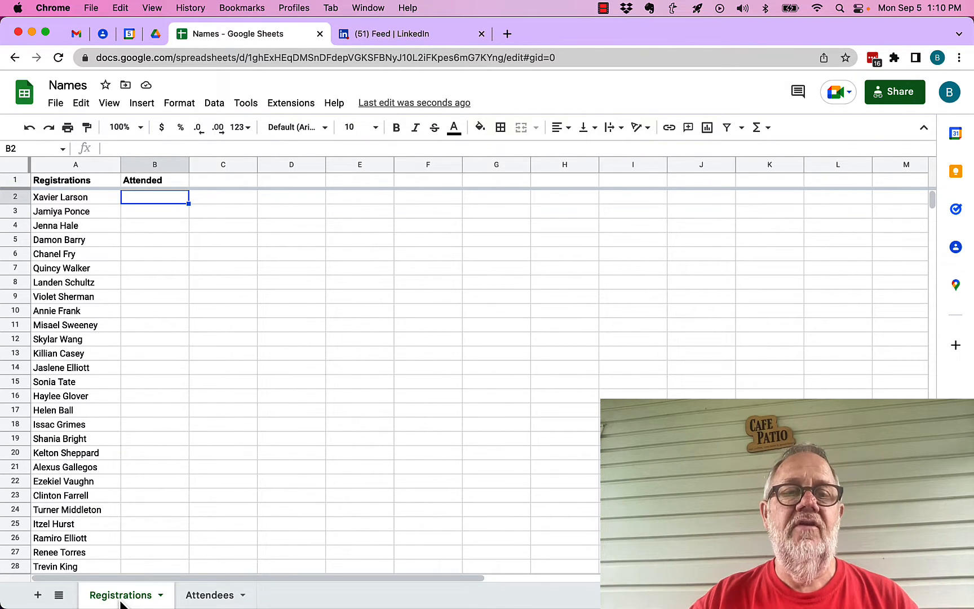
# Step: Compare the Registrations and Attendees lists, jumping to the last name in each
pyautogui.click(210, 601)
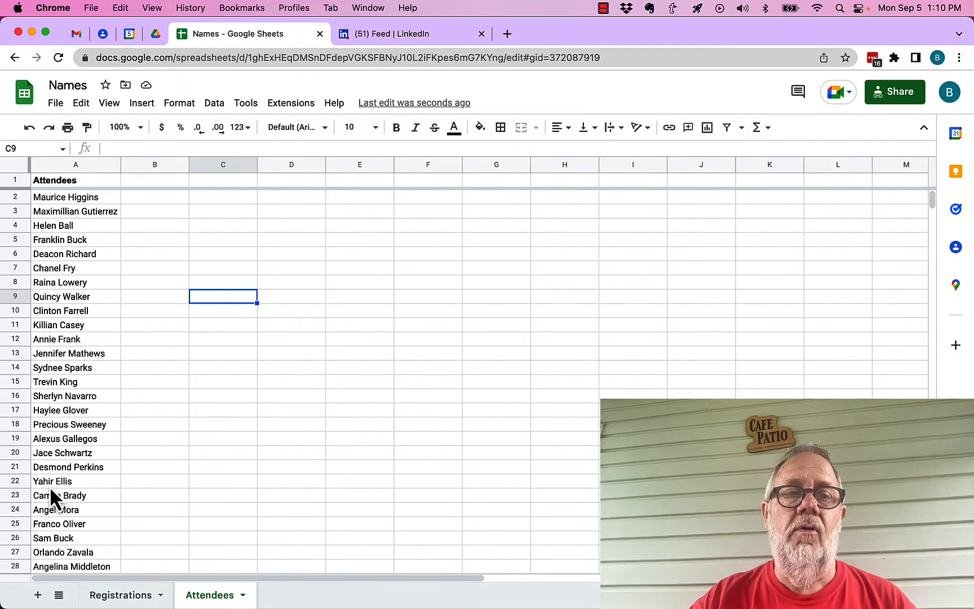
pyautogui.click(120, 596)
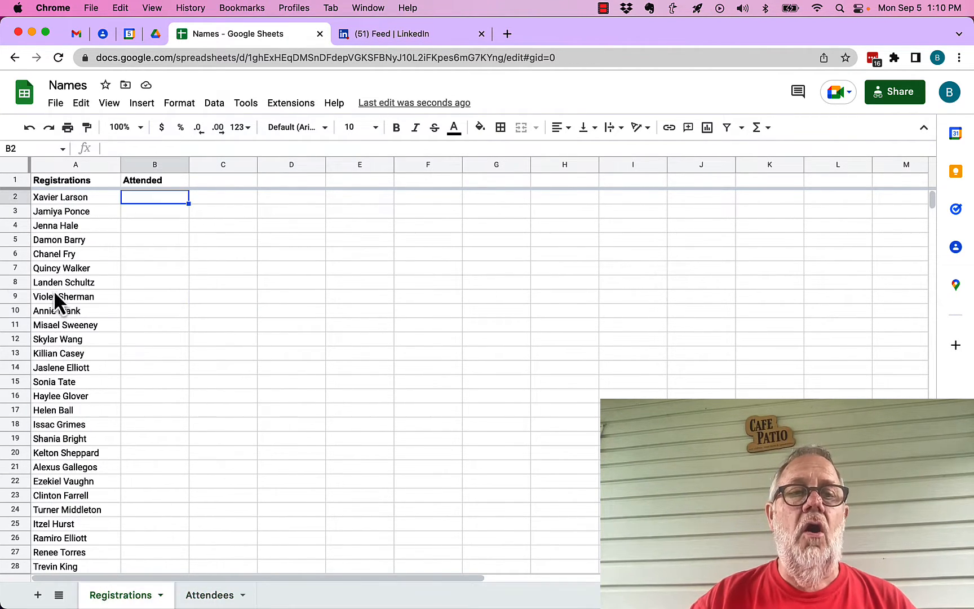
pyautogui.click(89, 414)
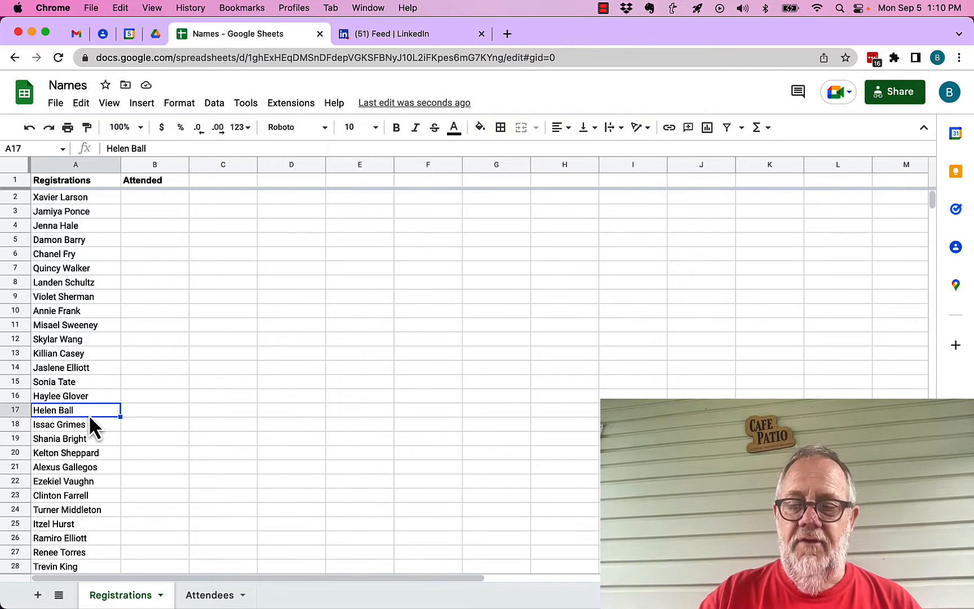
pyautogui.press('super+Down')
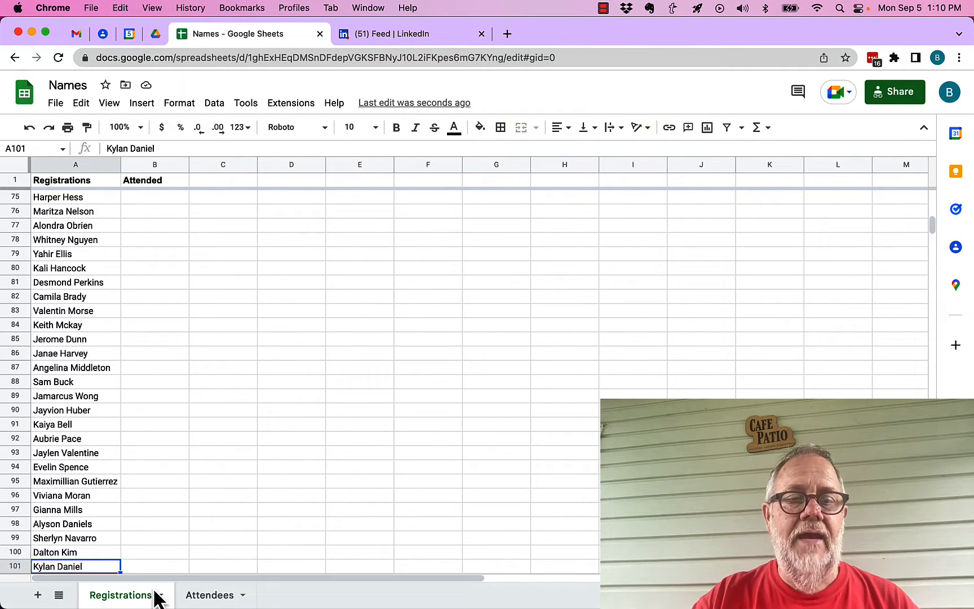
pyautogui.click(194, 594)
pyautogui.click(85, 523)
pyautogui.press('super+Down')
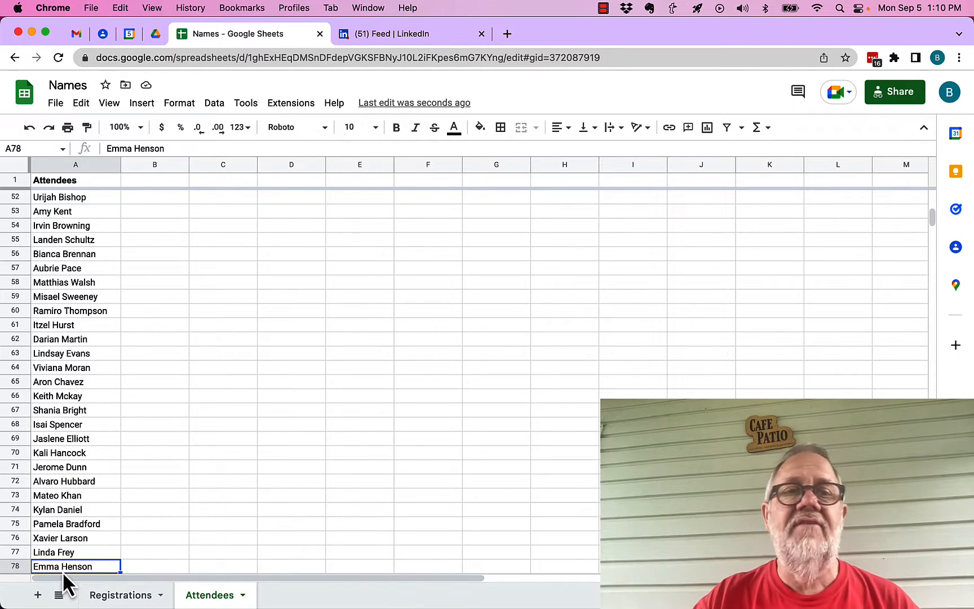
pyautogui.click(119, 596)
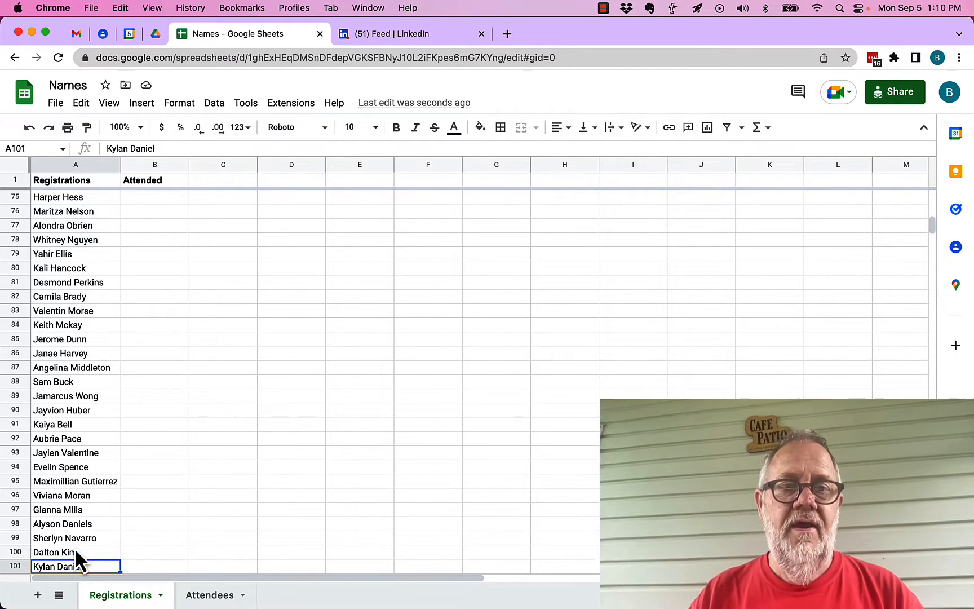
# Step: On the Attendees sheet, select the names from A2 down to A78
pyautogui.click(213, 597)
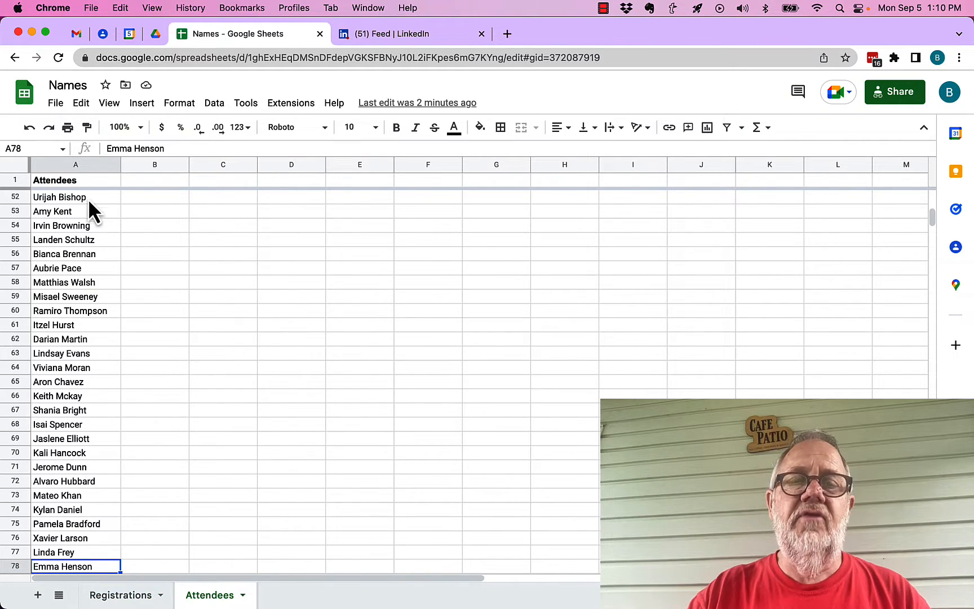
pyautogui.press('super+Up')
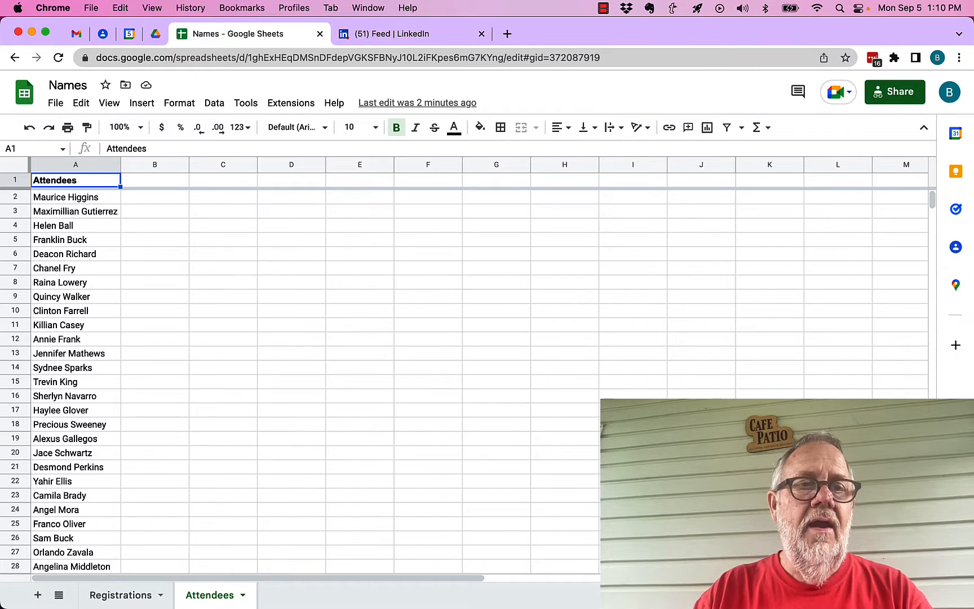
pyautogui.press('Down')
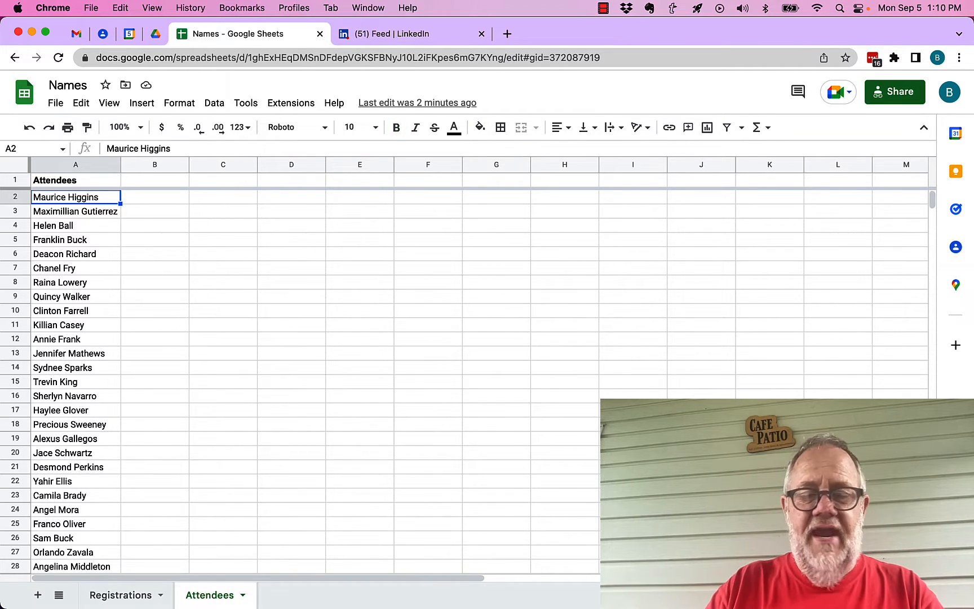
pyautogui.hotkey('shift', 'Down')
pyautogui.hotkey('shift', 'Down')
pyautogui.hotkey('shift', 'Down')
pyautogui.hotkey('shift', 'Down')
pyautogui.hotkey('shift', 'Down')
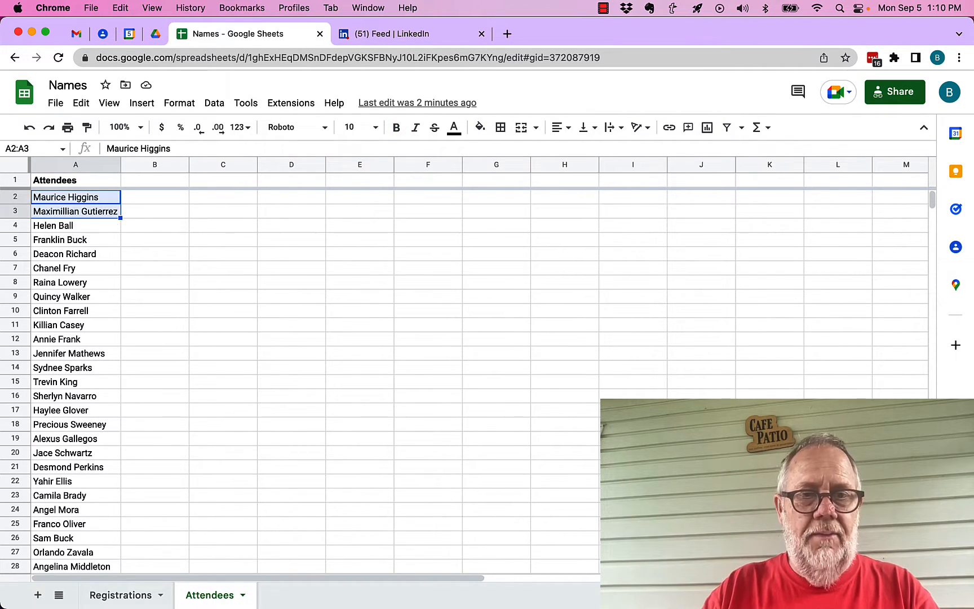
pyautogui.press('shift+super+Down')
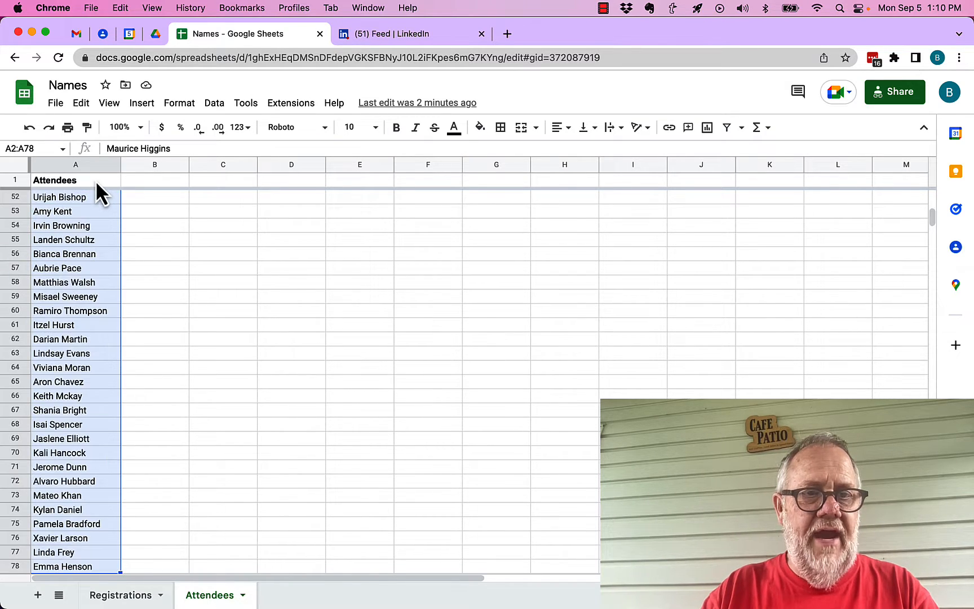
# Step: Name the range Attendees!A2:A78 'Attended' and close the Named ranges panel
pyautogui.click(213, 103)
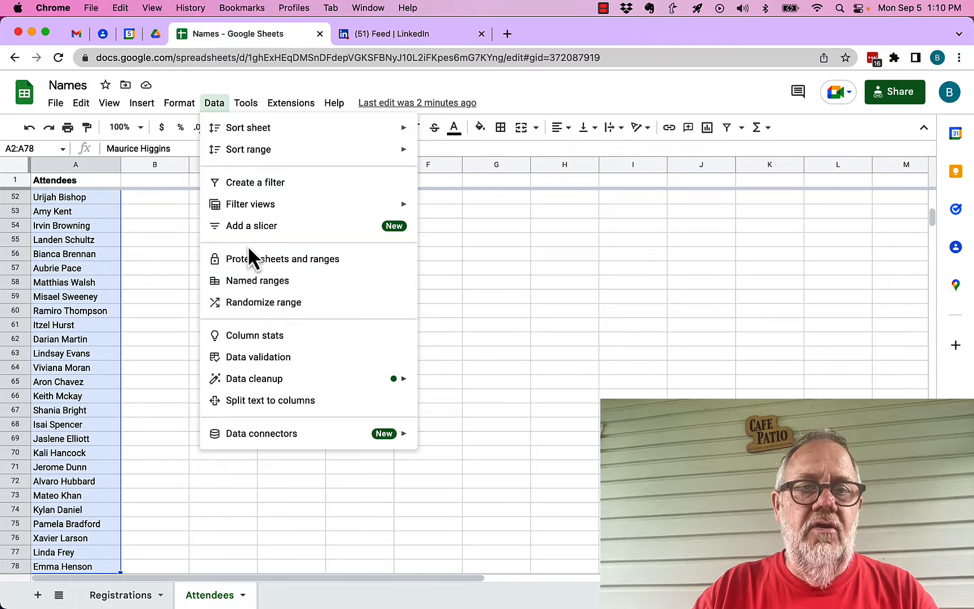
pyautogui.click(261, 281)
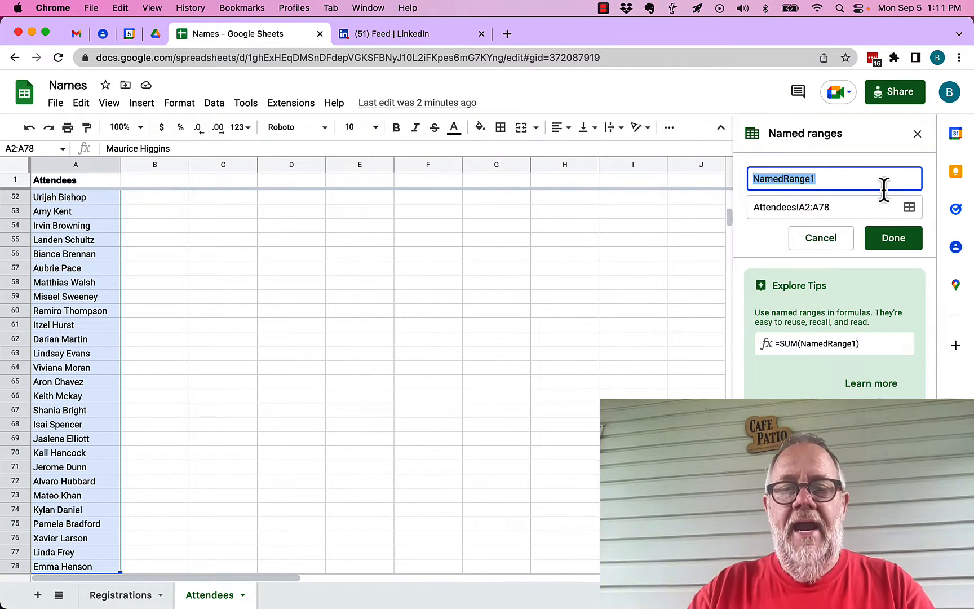
pyautogui.write('Attend')
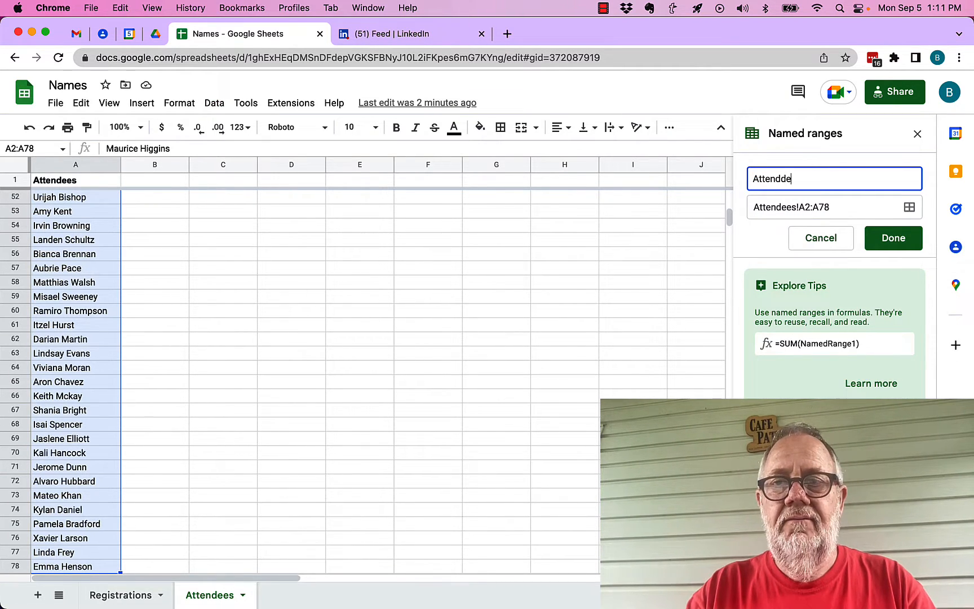
pyautogui.write('d')
pyautogui.press('BackSpace')
pyautogui.write('ees')
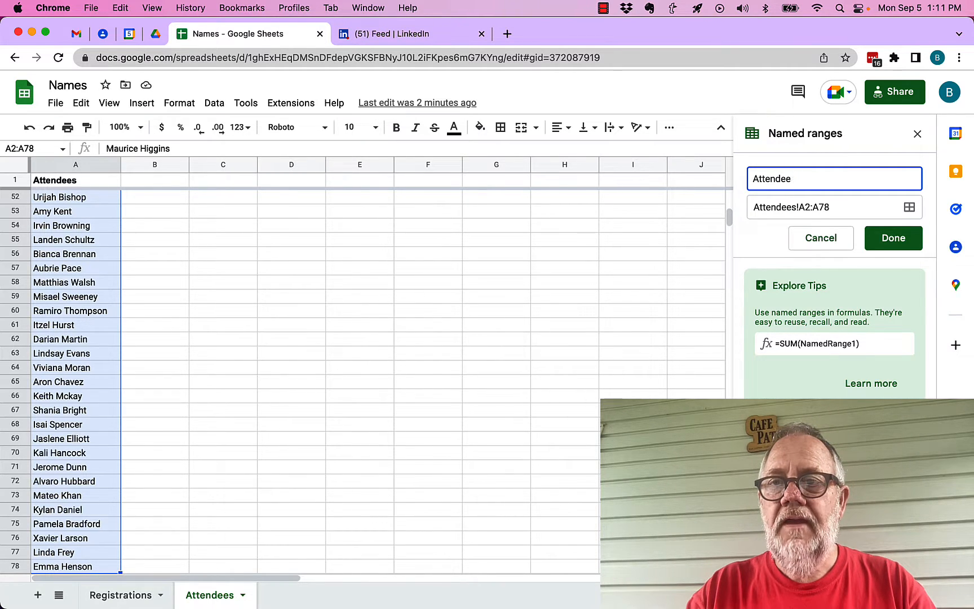
pyautogui.press('BackSpace')
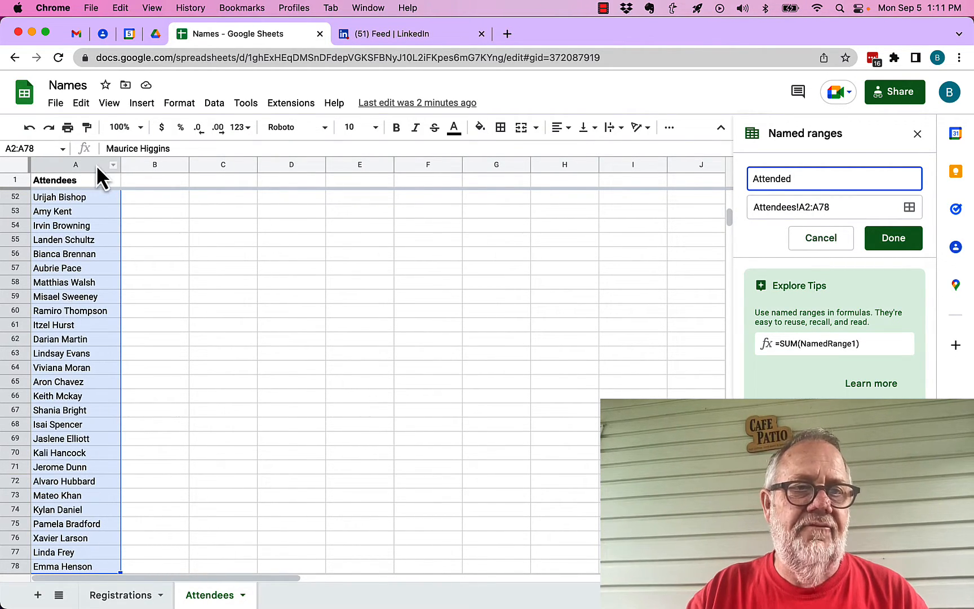
pyautogui.click(893, 241)
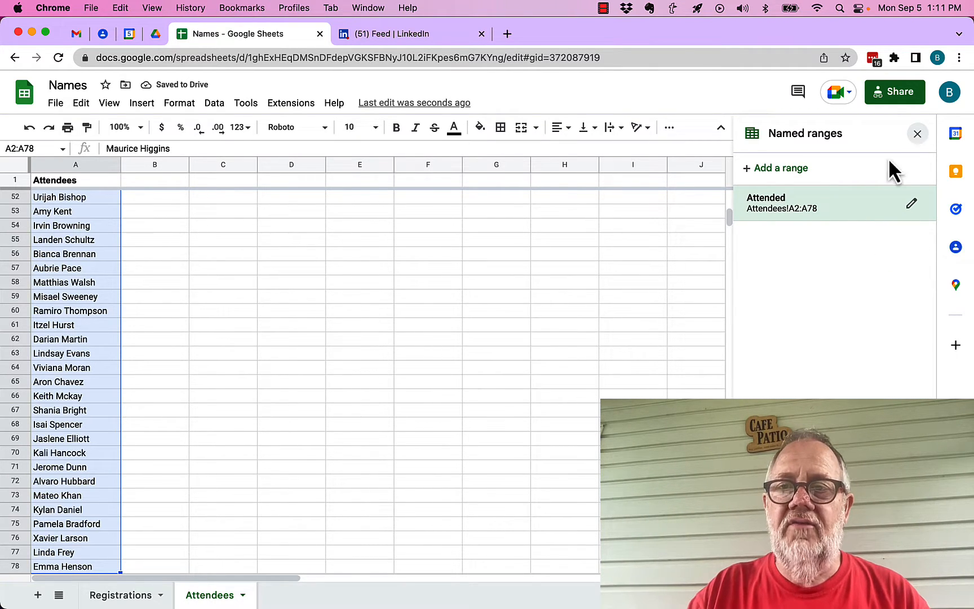
pyautogui.click(915, 136)
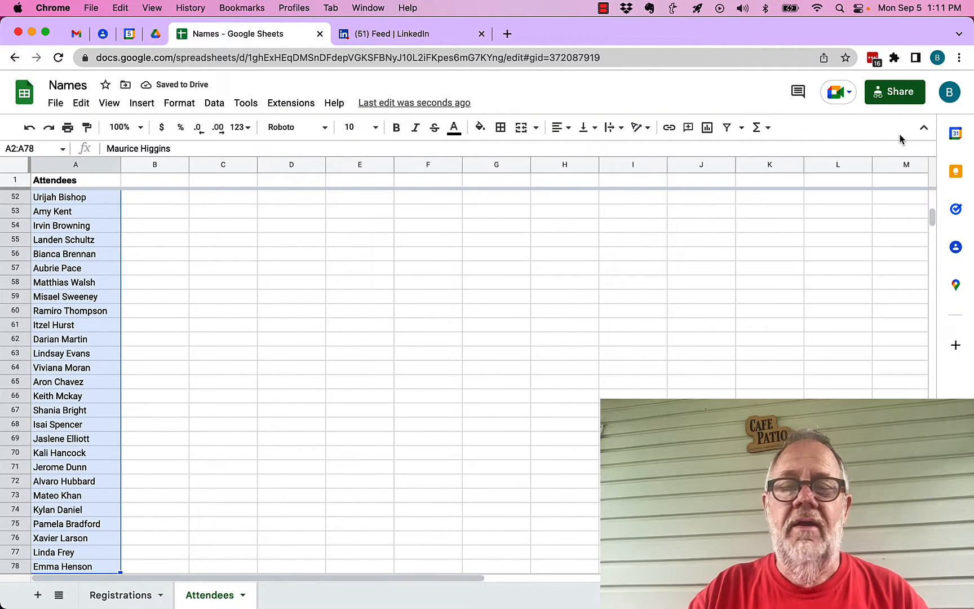
# Step: Return to Registrations, check row 75's name and Attended cells, and open Help
pyautogui.click(152, 540)
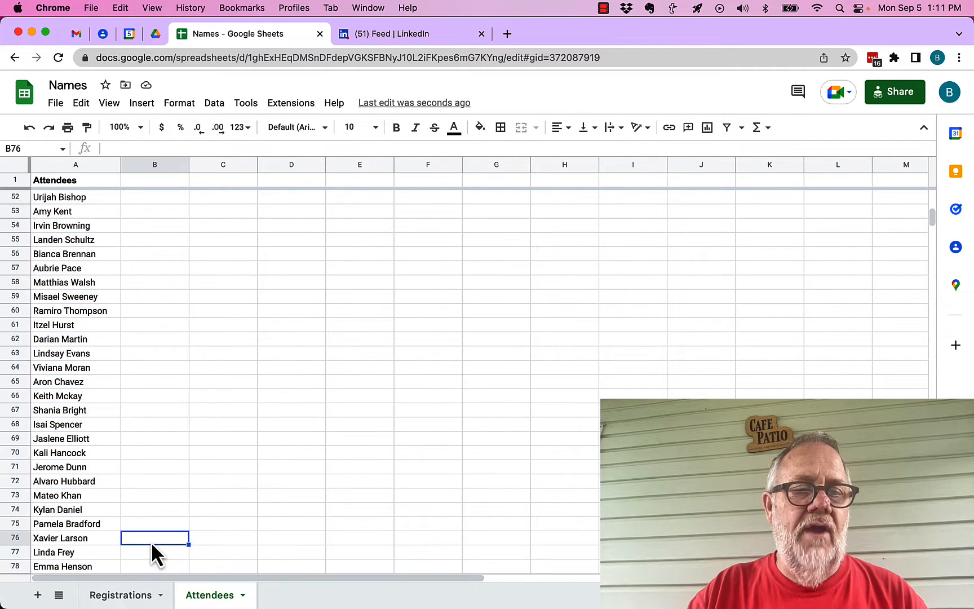
pyautogui.click(124, 595)
pyautogui.click(138, 197)
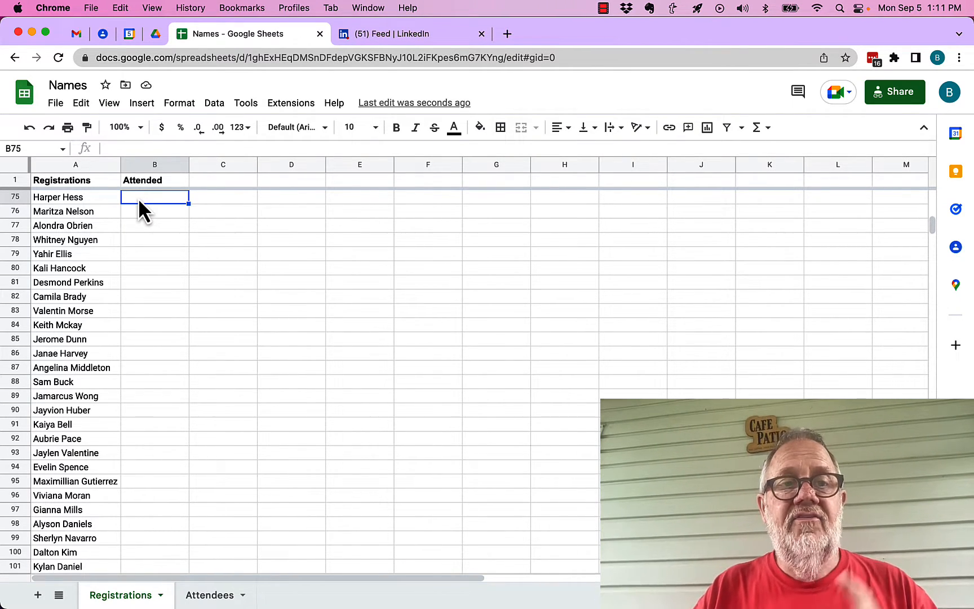
pyautogui.click(59, 195)
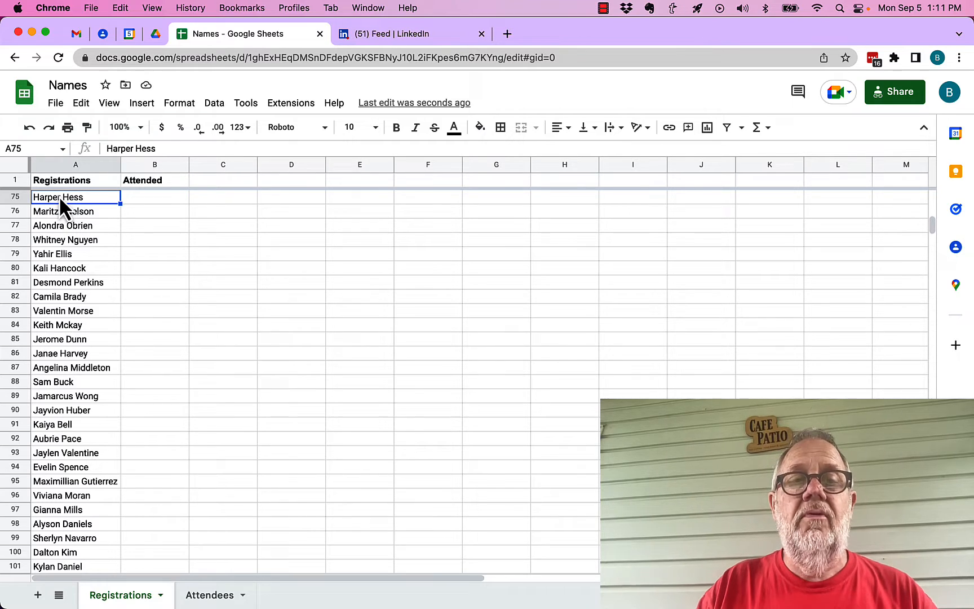
pyautogui.click(133, 198)
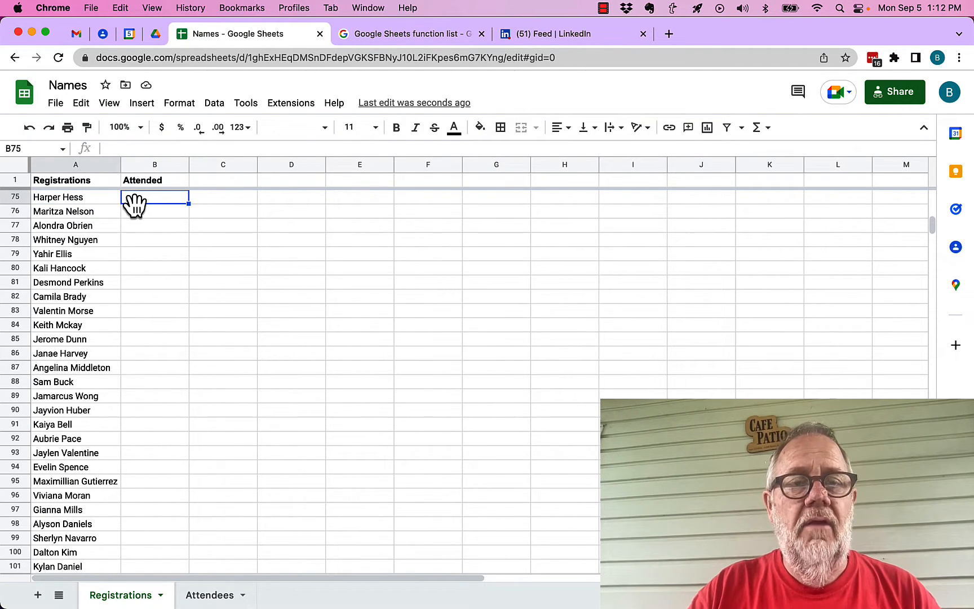
pyautogui.click(92, 202)
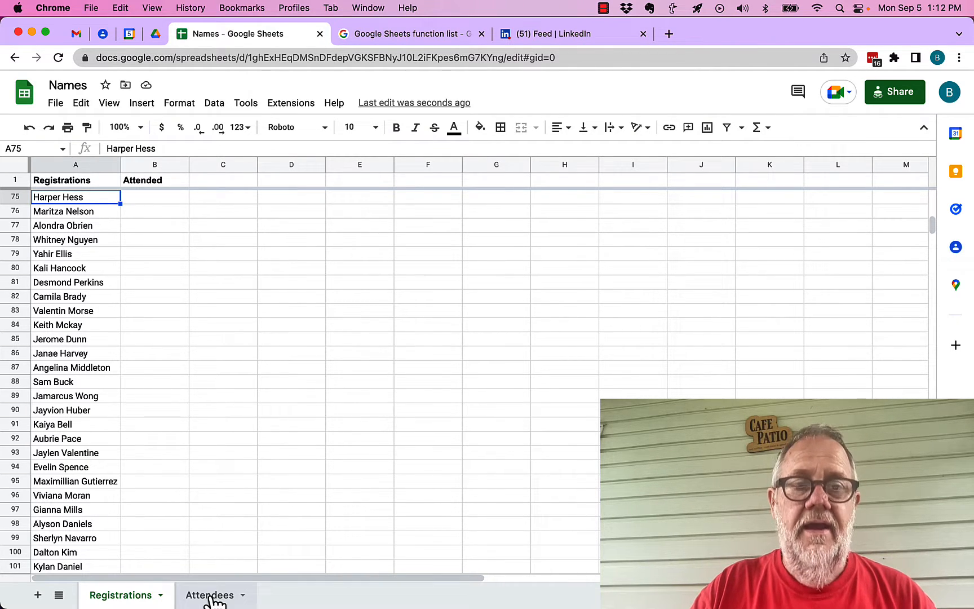
pyautogui.click(334, 103)
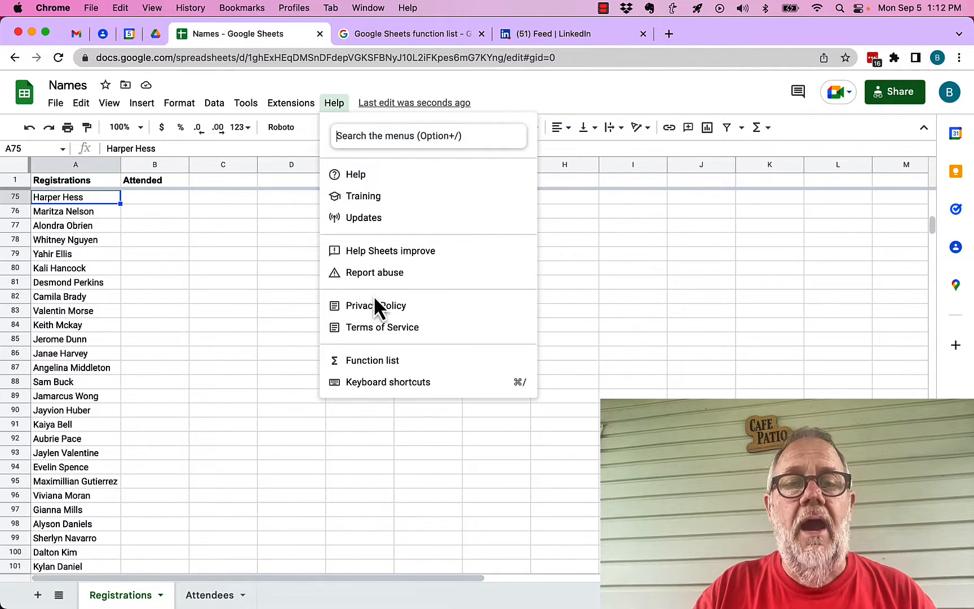
# Step: Search the Google Sheets function list for vlookup and select its syntax text
pyautogui.click(402, 33)
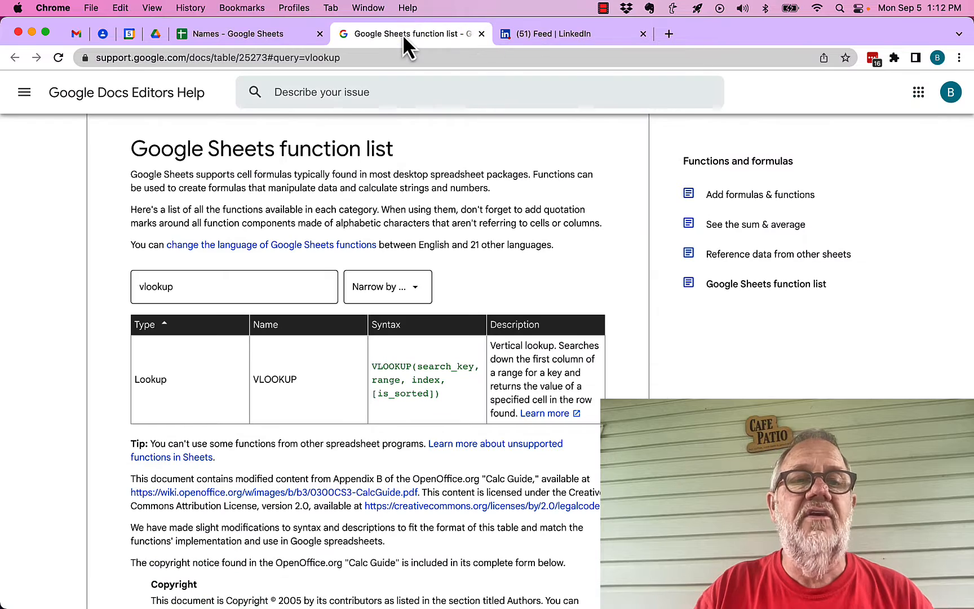
pyautogui.click(195, 280)
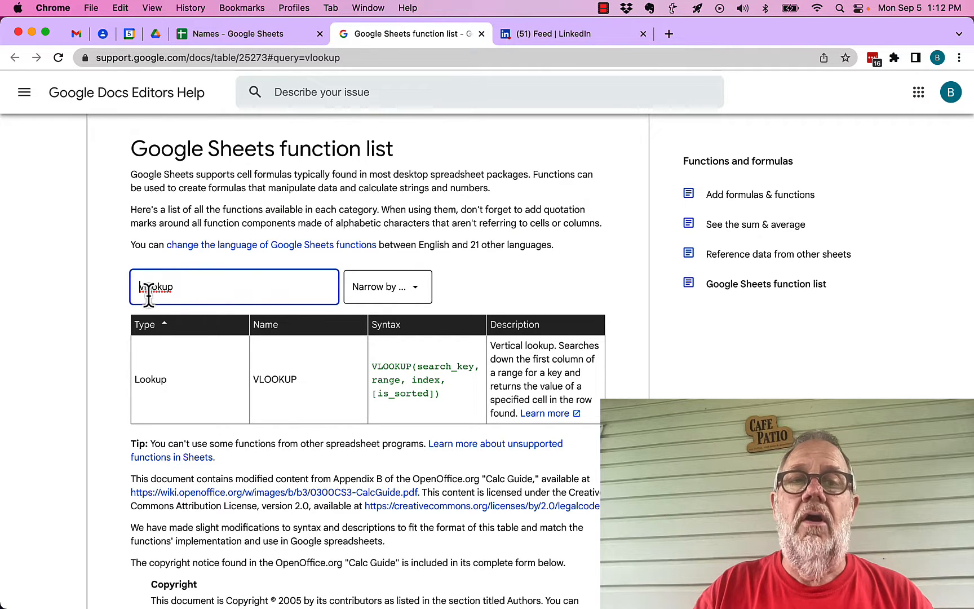
pyautogui.click(279, 383)
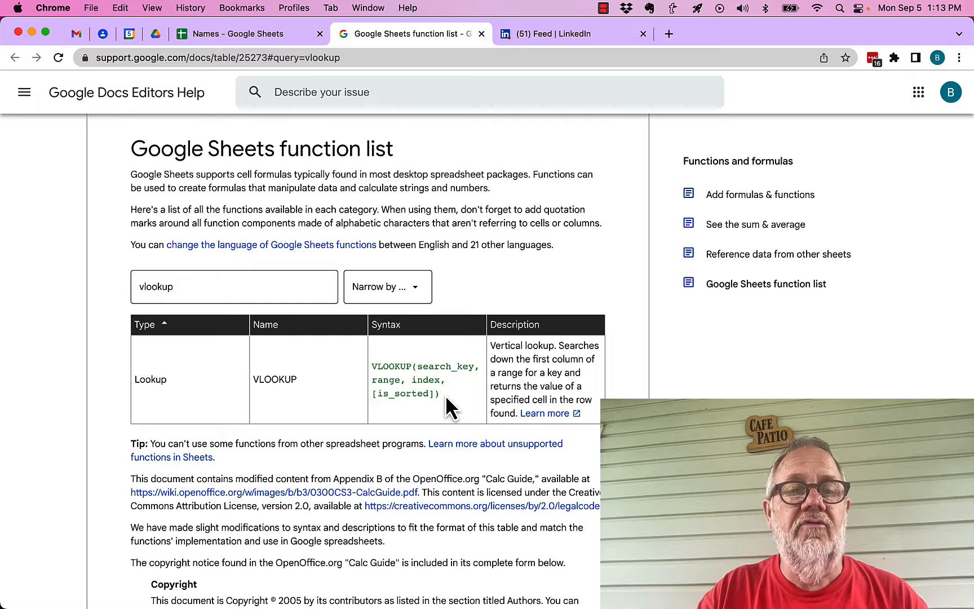
pyautogui.moveTo(444, 395); pyautogui.dragTo(374, 369)
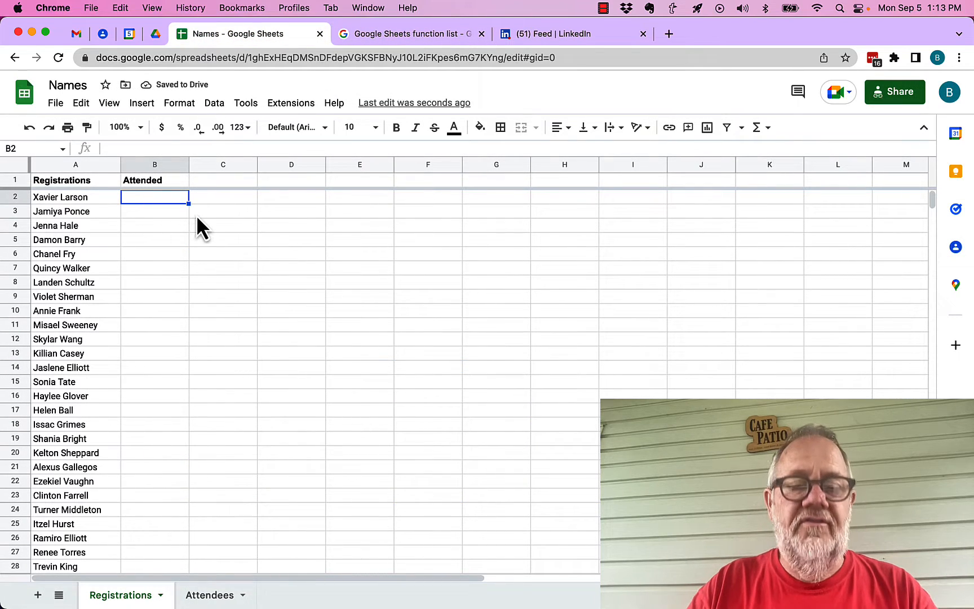
# Step: Paste the VLOOKUP syntax into B2, prefix it with =, and set search_key to a2
pyautogui.write('VLOOKUP(search_key, range, index, [is_sorted])')
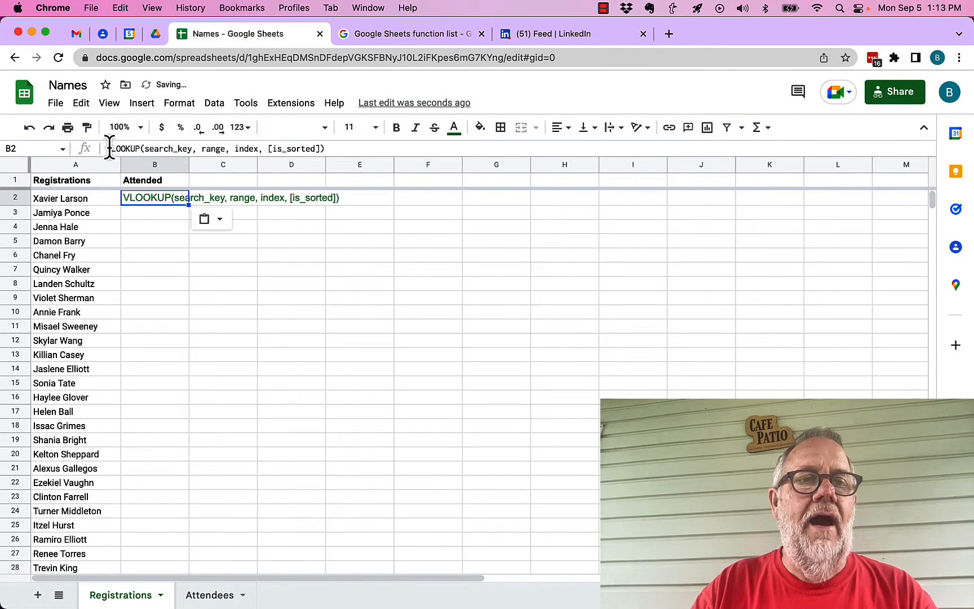
pyautogui.press('super+Left')
pyautogui.write('=')
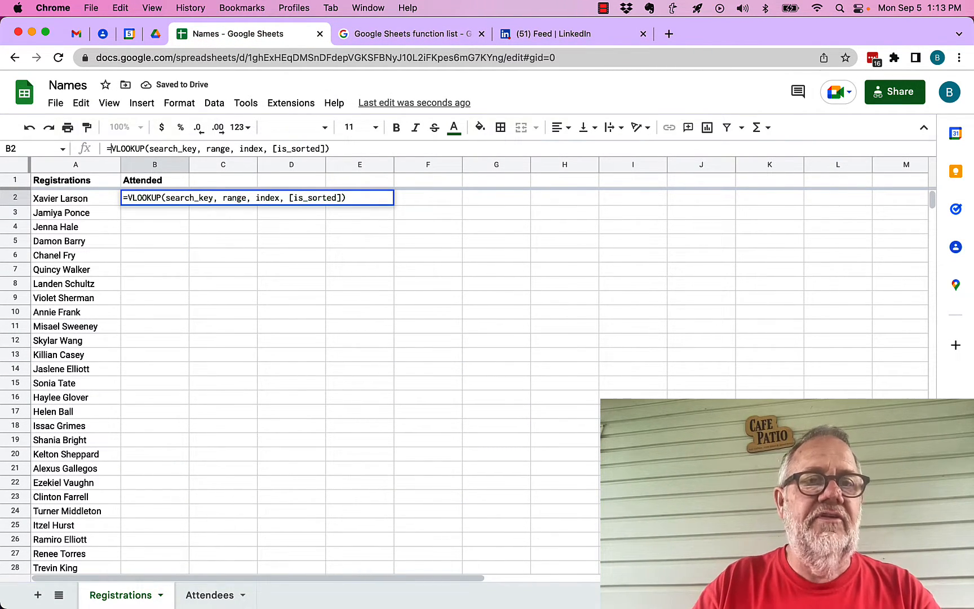
pyautogui.press('Right')
pyautogui.press('Right')
pyautogui.press('Right')
pyautogui.press('Right')
pyautogui.press('Right')
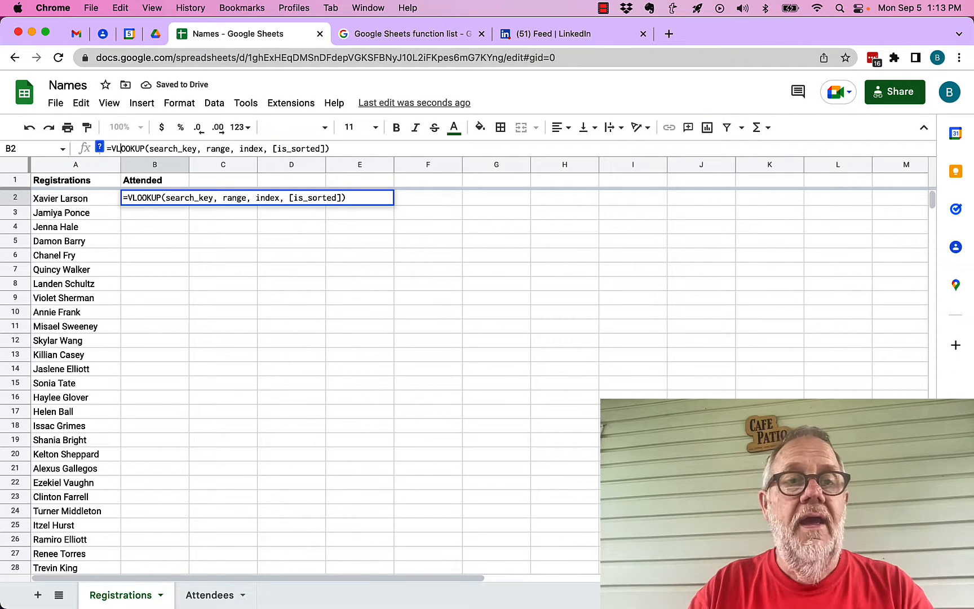
pyautogui.press('Right')
pyautogui.press('Right')
pyautogui.press('Right')
pyautogui.hotkey('shift', 'Right')
pyautogui.hotkey('shift', 'Right')
pyautogui.hotkey('shift', 'Right')
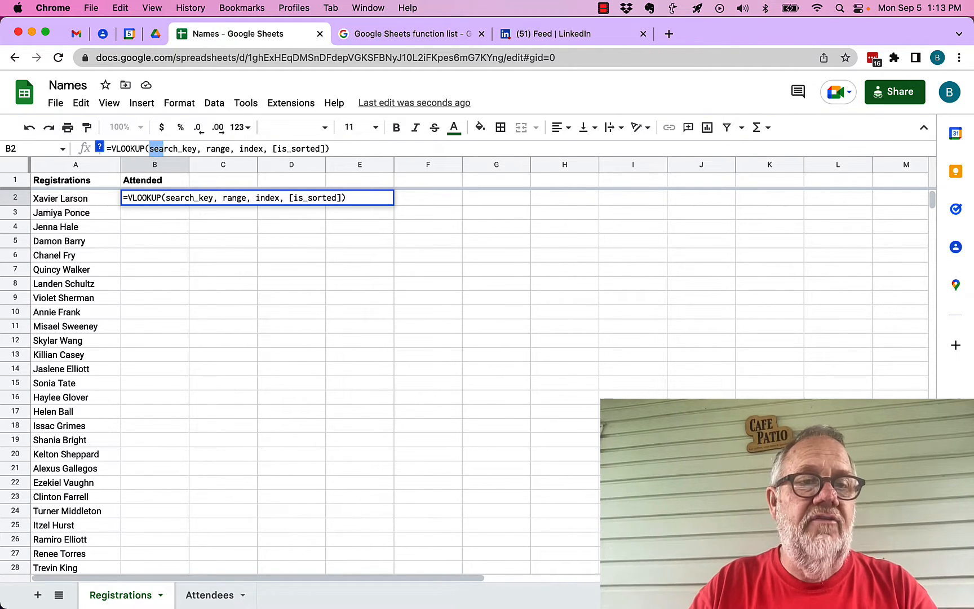
pyautogui.hotkey('shift', 'Right')
pyautogui.hotkey('shift', 'Right')
pyautogui.hotkey('shift', 'Right')
pyautogui.hotkey('shift', 'Right')
pyautogui.hotkey('shift', 'Right')
pyautogui.hotkey('shift', 'Right')
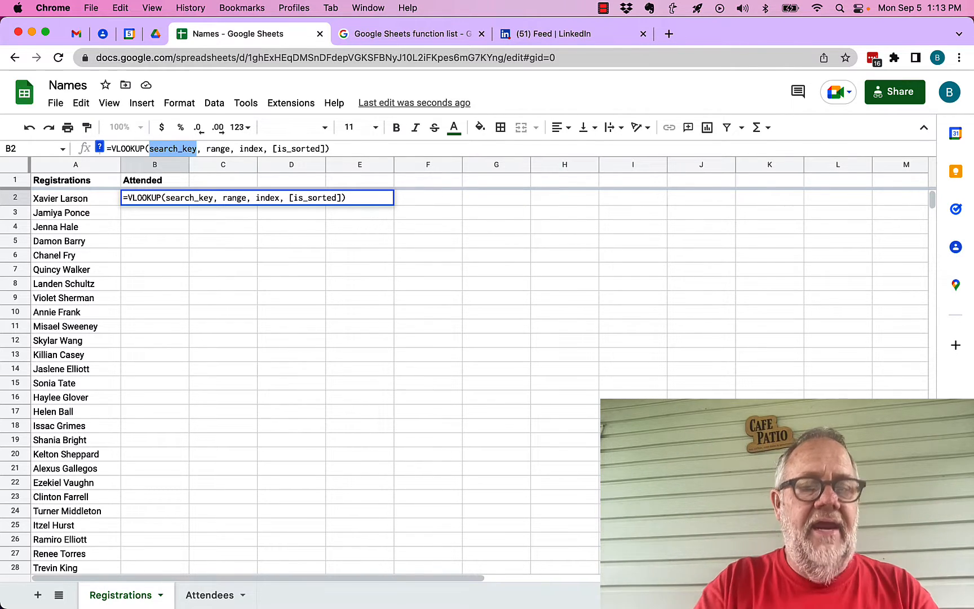
pyautogui.write('a2')
# Step: Fill in range Attended, index 1 and is_sorted False, then commit the formula
pyautogui.press('Right')
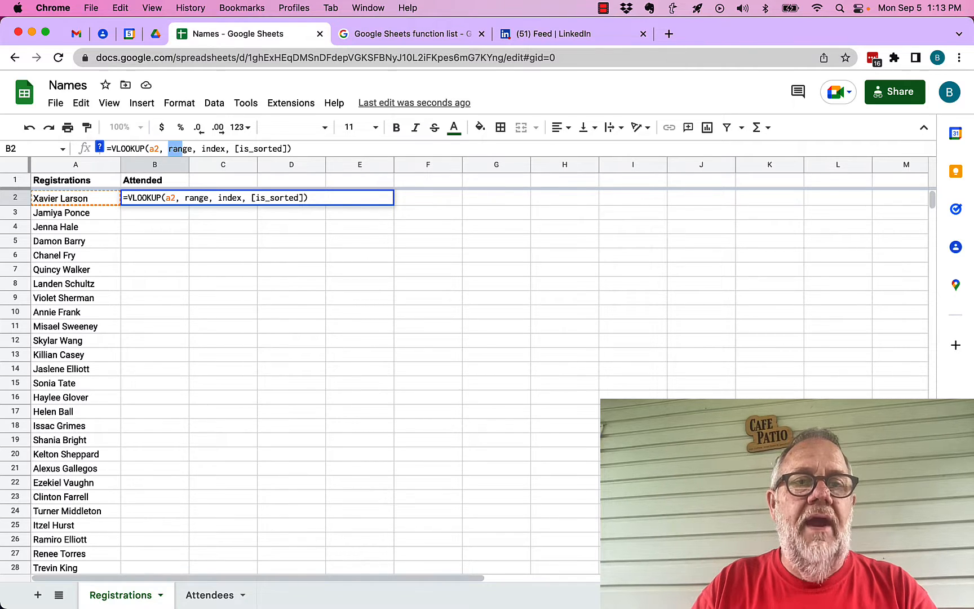
pyautogui.hotkey('shift', 'Right')
pyautogui.hotkey('shift', 'Right')
pyautogui.write('atten')
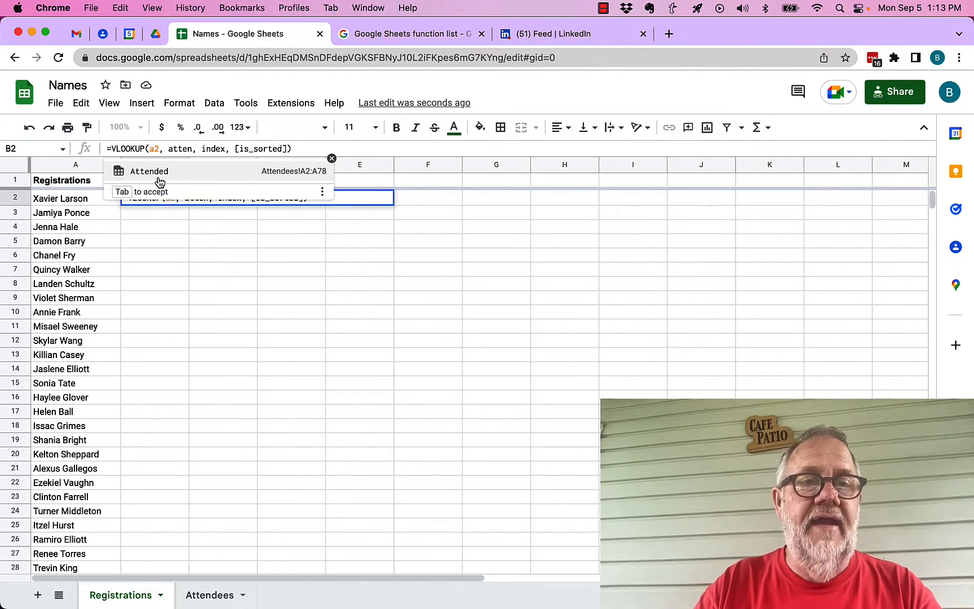
pyautogui.click(154, 171)
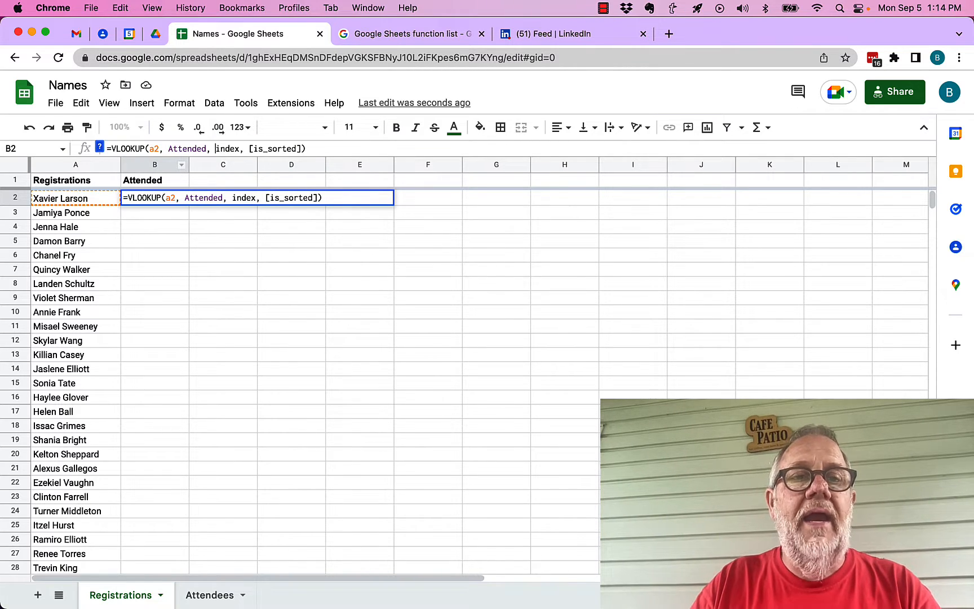
pyautogui.hotkey('shift', 'Right')
pyautogui.hotkey('shift', 'Right')
pyautogui.hotkey('shift', 'Right')
pyautogui.hotkey('shift', 'Right')
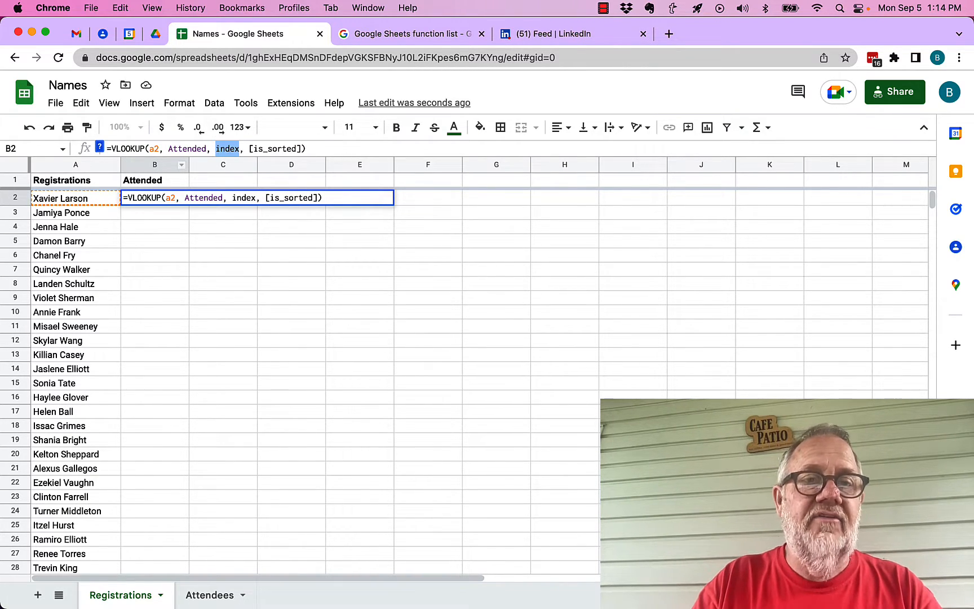
pyautogui.press('BackSpace')
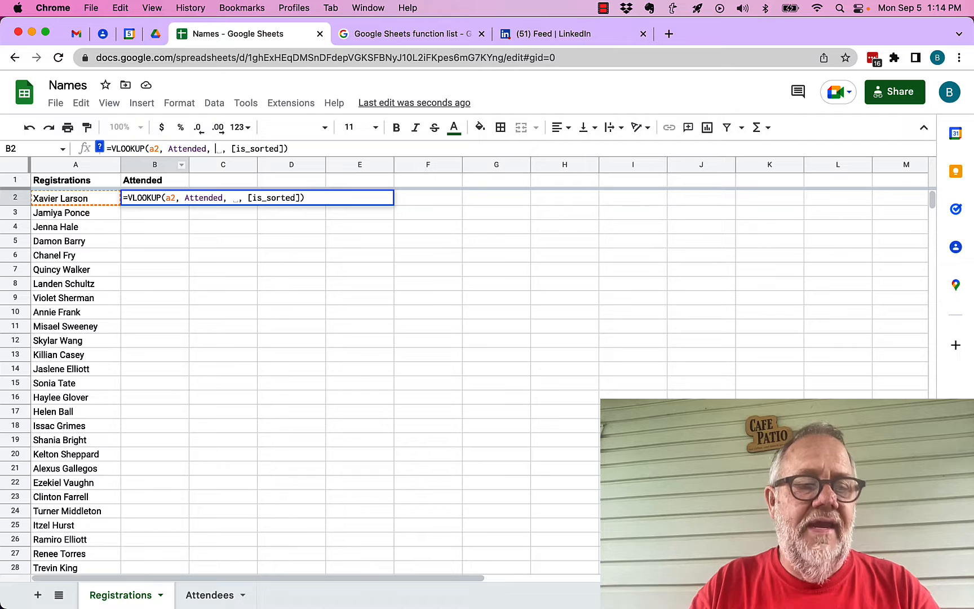
pyautogui.write('1')
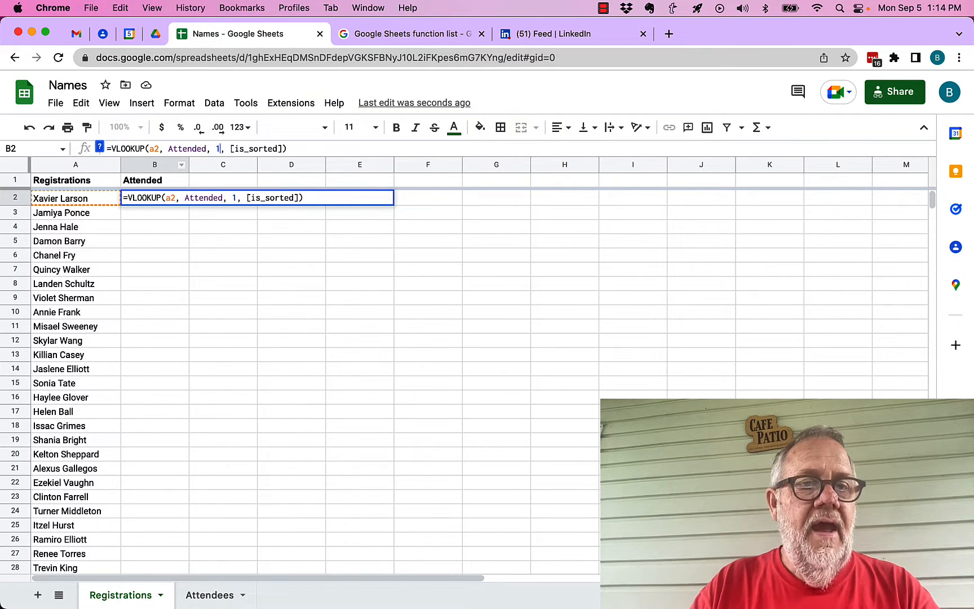
pyautogui.press('Right')
pyautogui.press('Right')
pyautogui.hotkey('shift', 'Right')
pyautogui.hotkey('shift', 'Right')
pyautogui.hotkey('shift', 'Right')
pyautogui.hotkey('shift', 'Right')
pyautogui.hotkey('shift', 'Right')
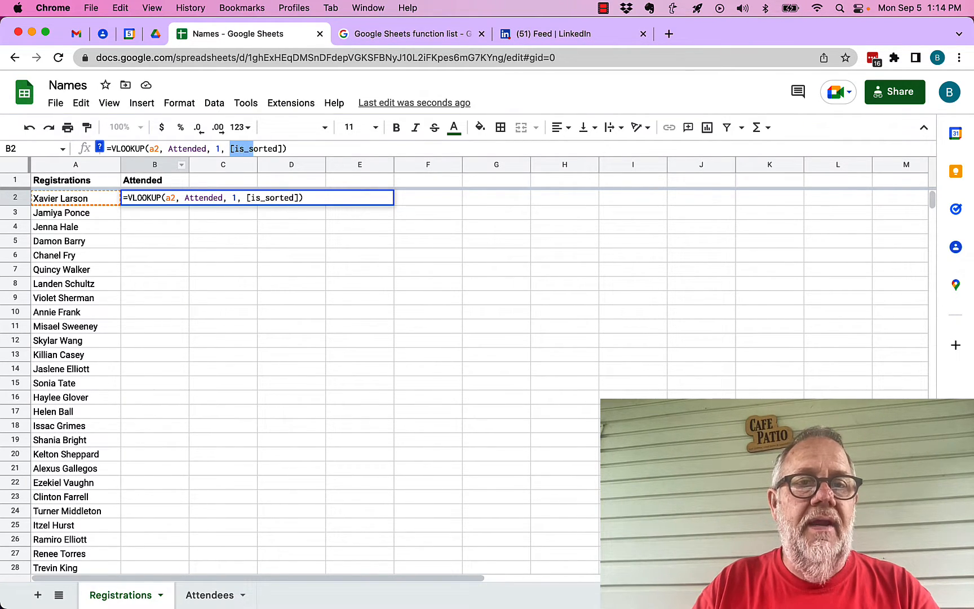
pyautogui.hotkey('shift', 'Right')
pyautogui.hotkey('shift', 'Right')
pyautogui.hotkey('shift', 'Right')
pyautogui.hotkey('shift', 'Right')
pyautogui.hotkey('shift', 'Right')
pyautogui.hotkey('shift', 'Right')
pyautogui.write('Fal')
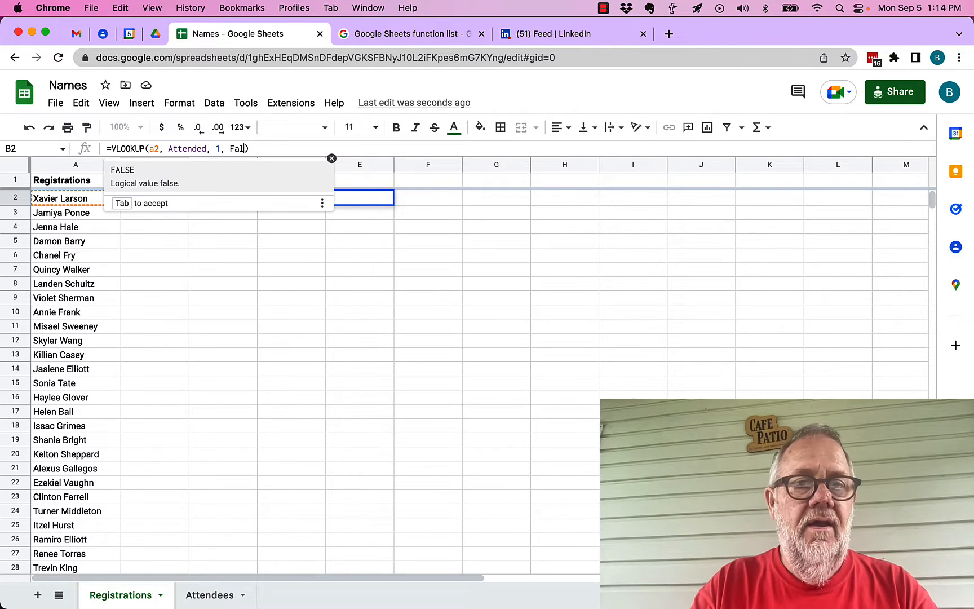
pyautogui.write('se')
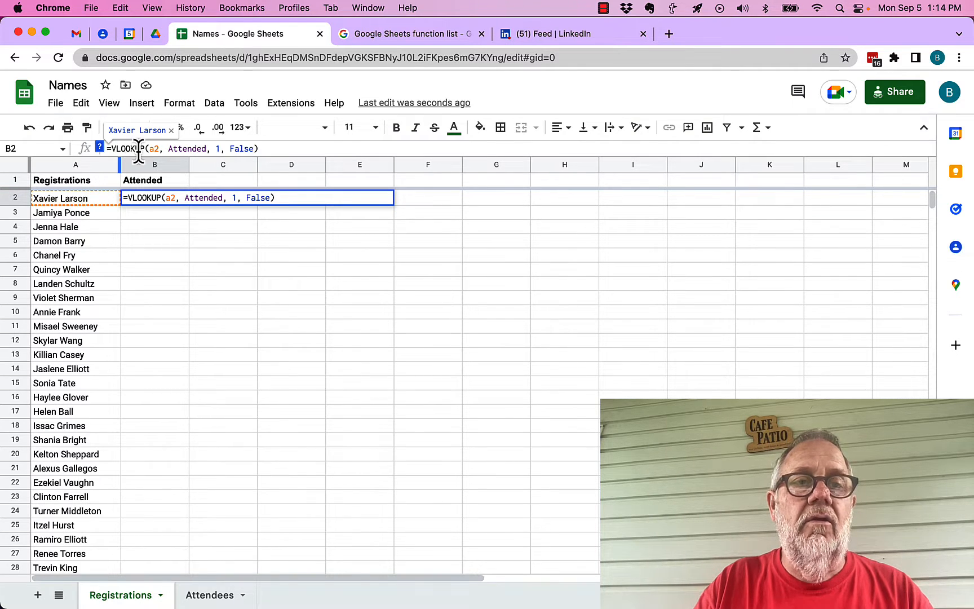
pyautogui.doubleClick(235, 148)
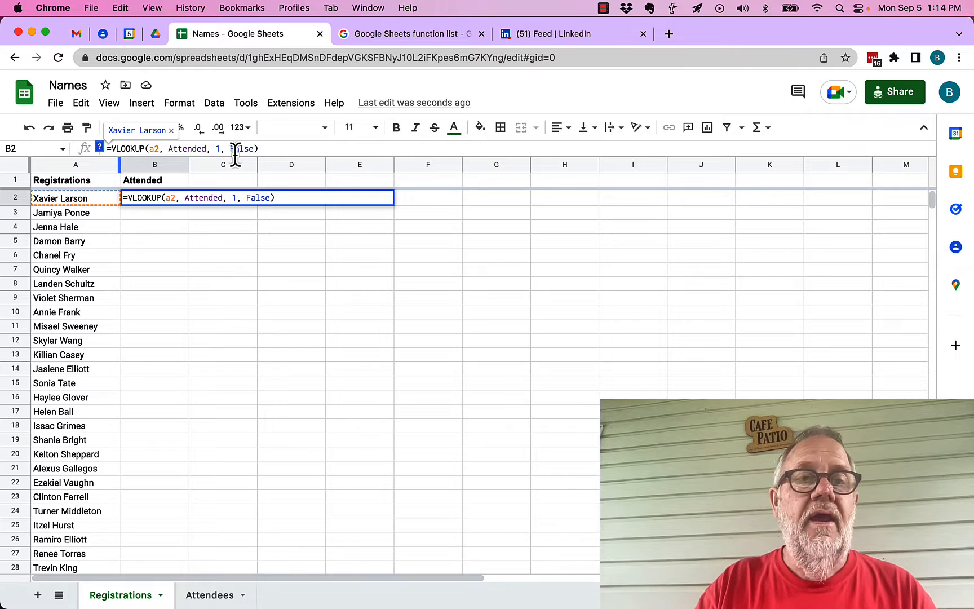
pyautogui.press('Return')
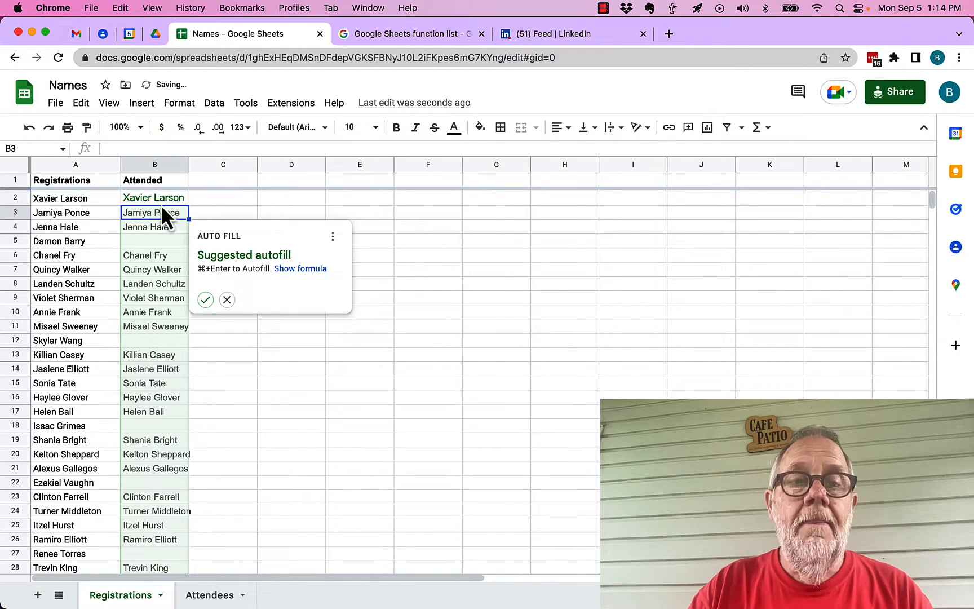
# Step: Accept the suggested autofill down column B and check the #N/A results against Attendees
pyautogui.click(206, 299)
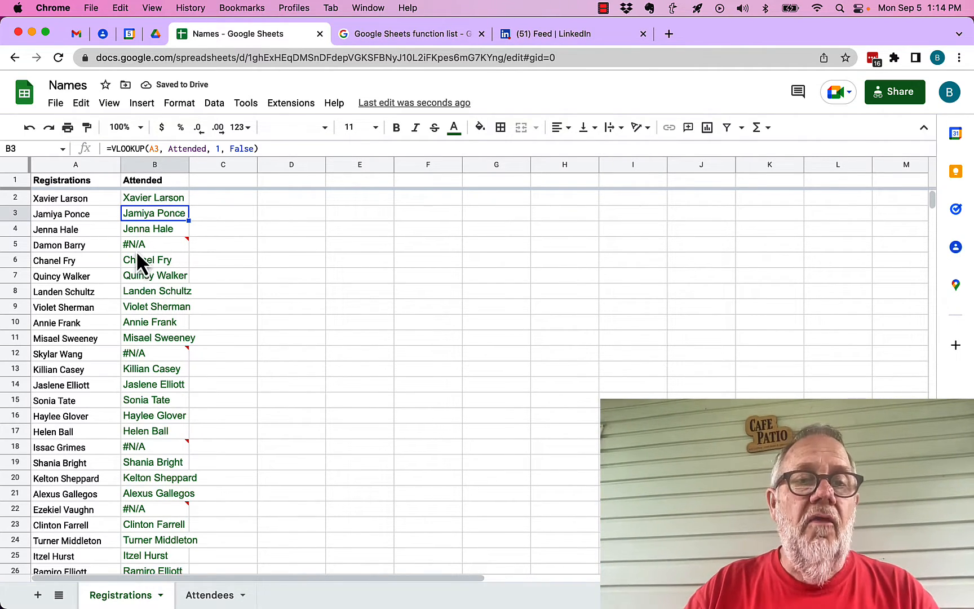
pyautogui.moveTo(137, 249)
pyautogui.moveTo(137, 355)
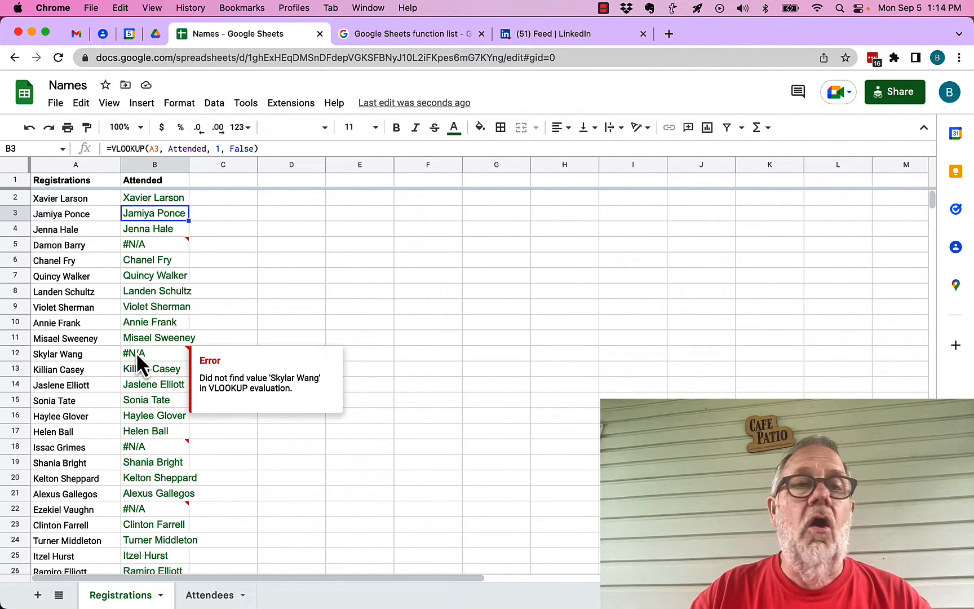
pyautogui.click(210, 596)
pyautogui.click(80, 229)
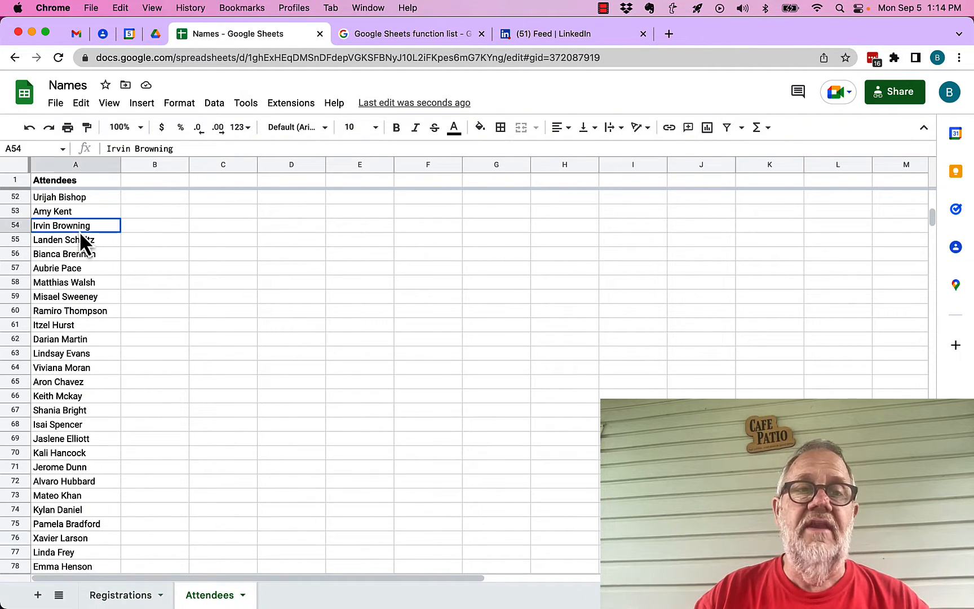
pyautogui.scroll(15, 80, 229)
pyautogui.click(133, 593)
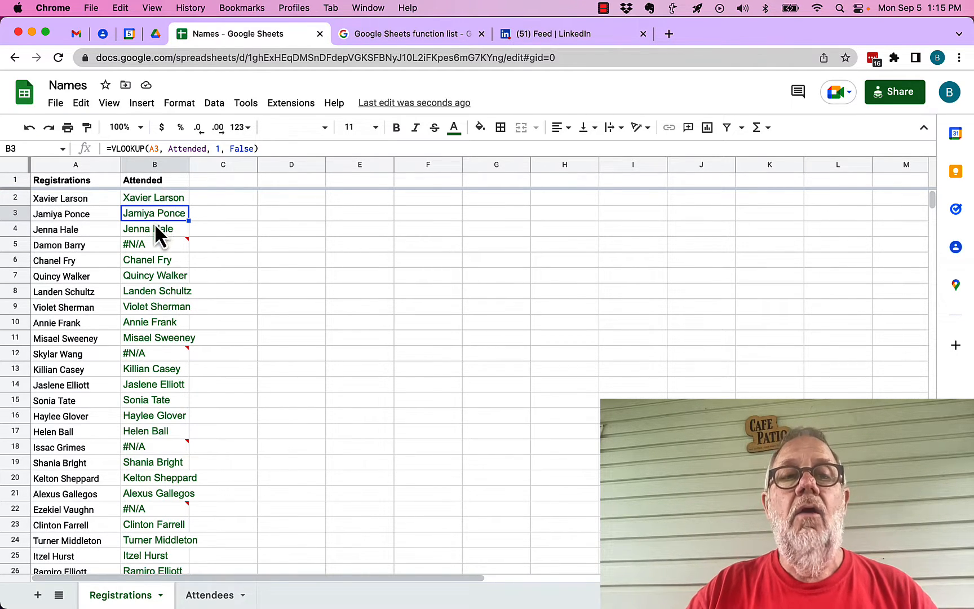
pyautogui.moveTo(152, 246)
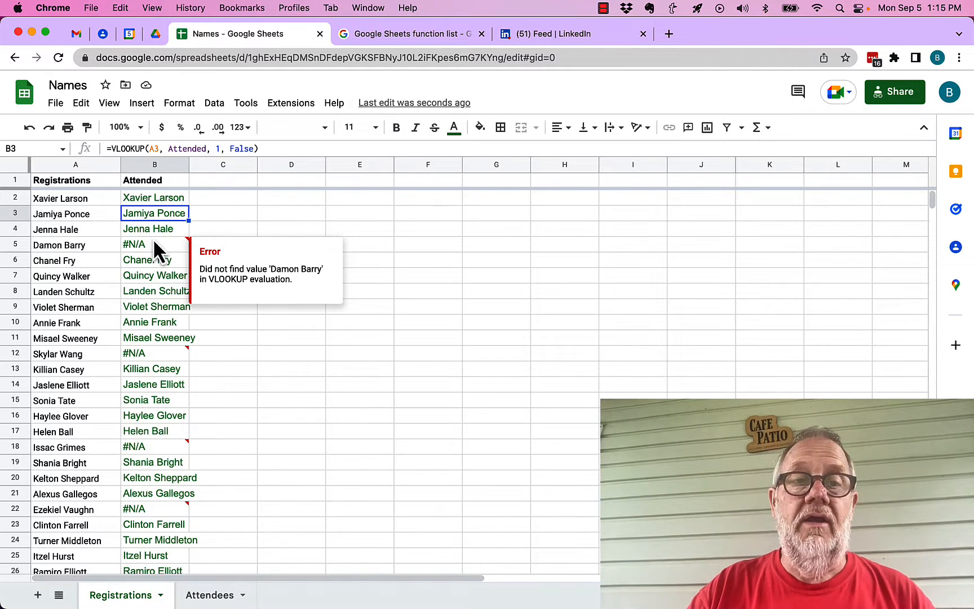
# Step: Sort the sheet by column B A to Z, then Z to A so #N/A rows come first
pyautogui.click(182, 165)
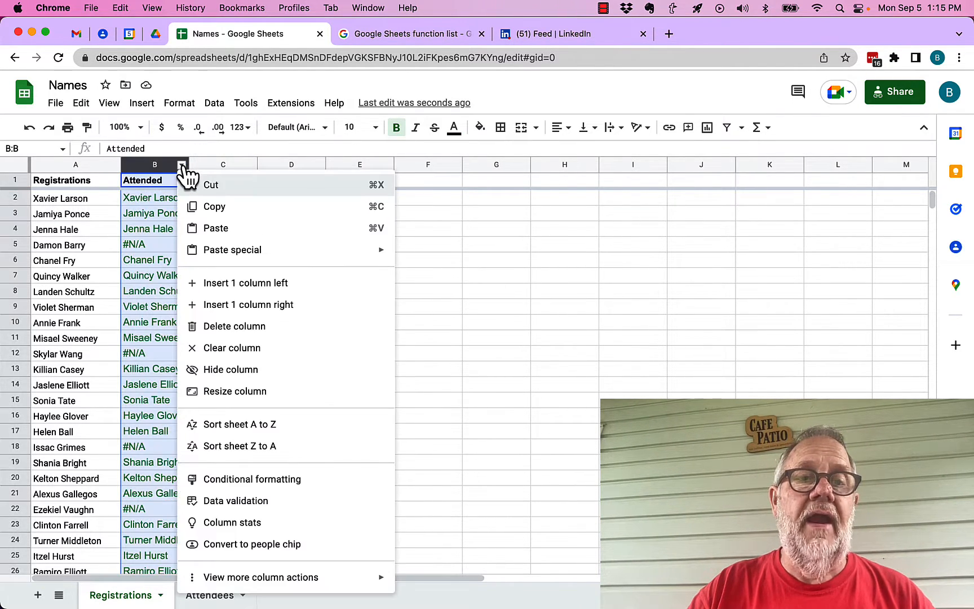
pyautogui.click(258, 426)
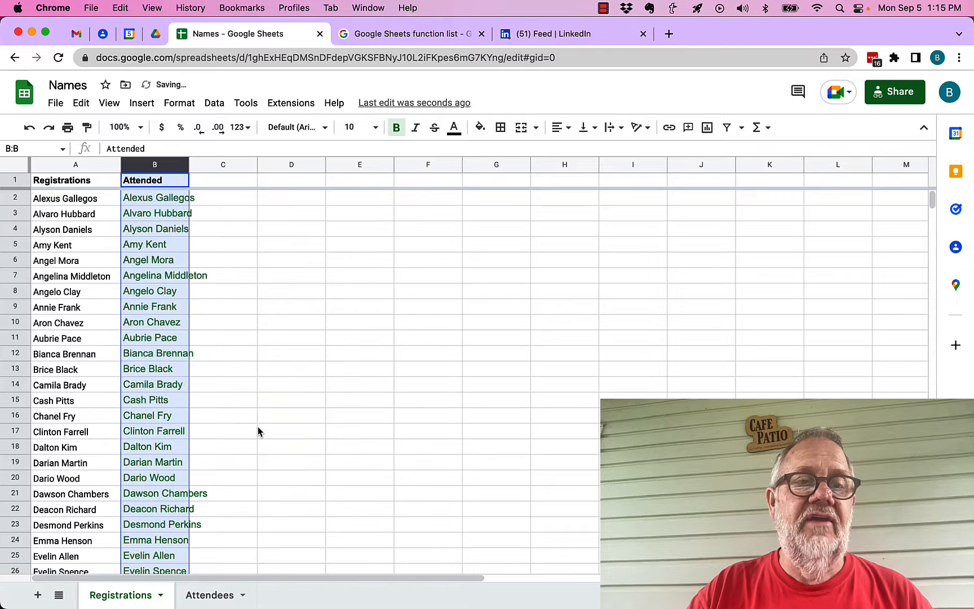
pyautogui.click(182, 166)
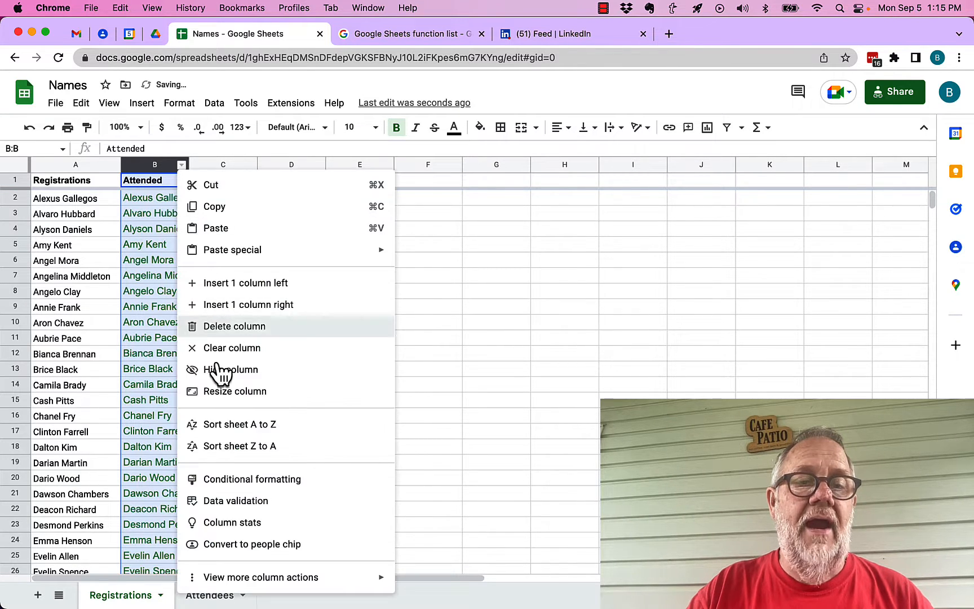
pyautogui.click(228, 445)
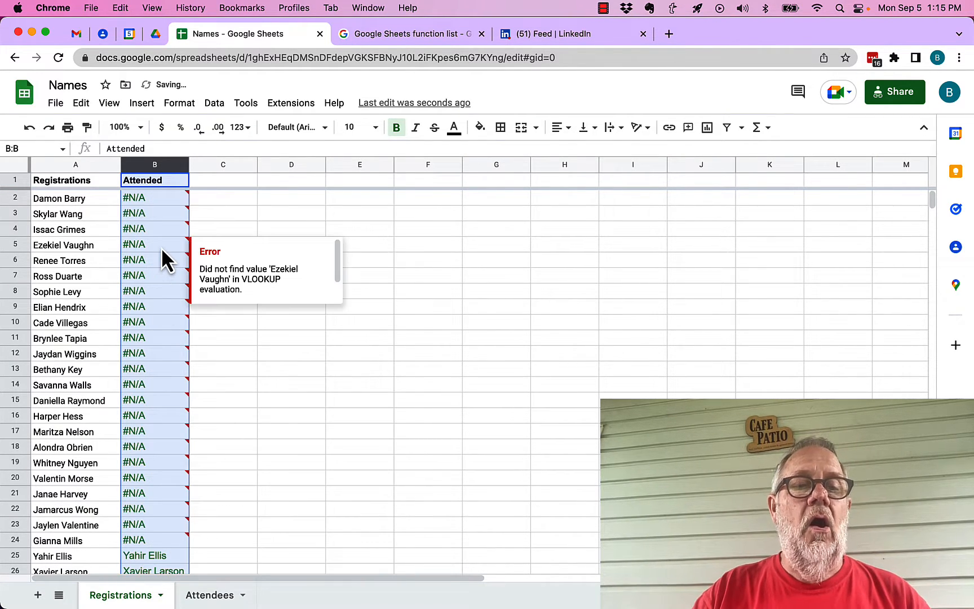
# Step: Check the grouped #N/A rows, which end at row 24
pyautogui.scroll(-1, 156, 312)
pyautogui.click(146, 530)
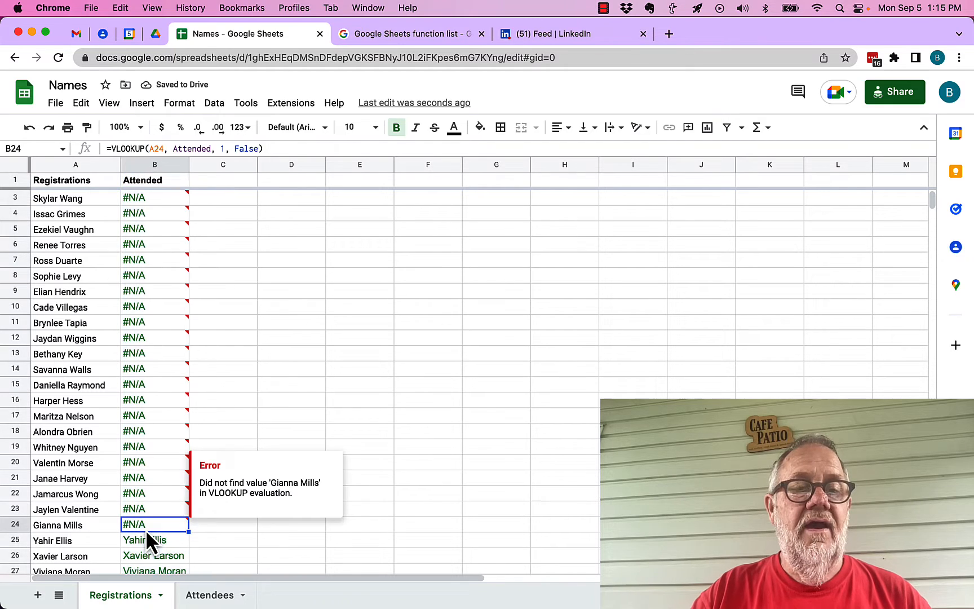
pyautogui.doubleClick(62, 530)
pyautogui.press('Escape')
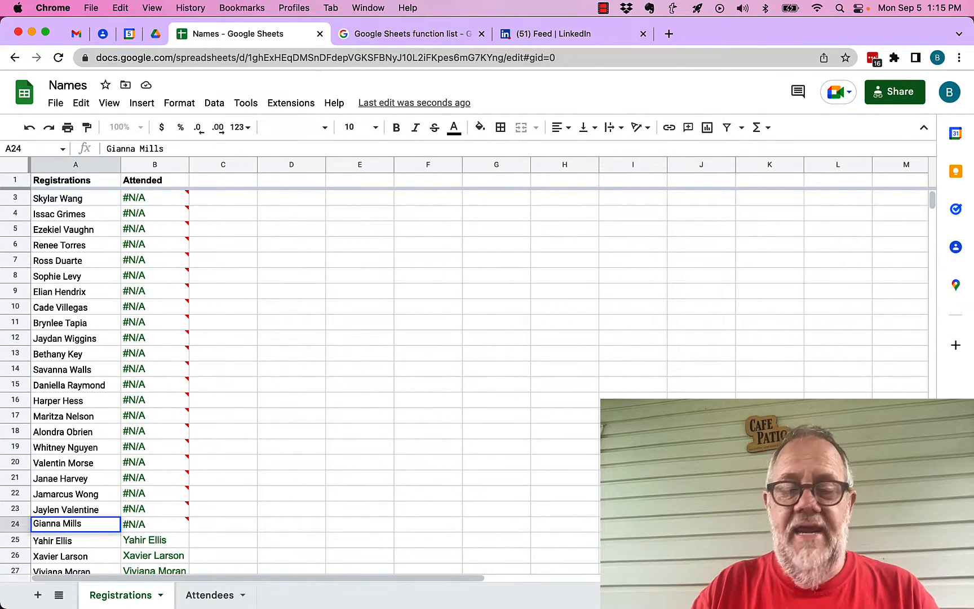
pyautogui.click(81, 447)
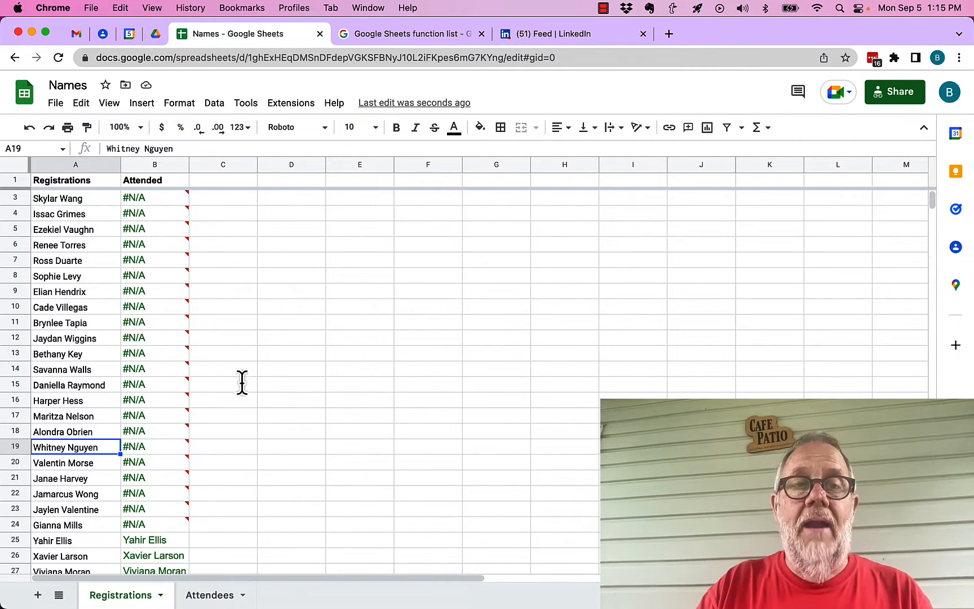
pyautogui.scroll(1, 233, 280)
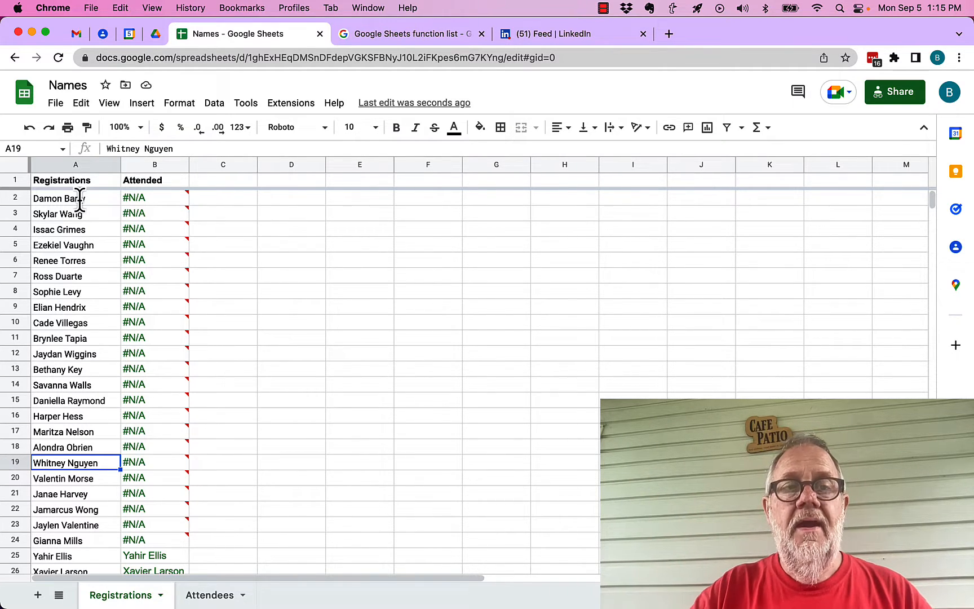
# Step: Select the VLOOKUP formula in B2 and end the recording
pyautogui.click(155, 197)
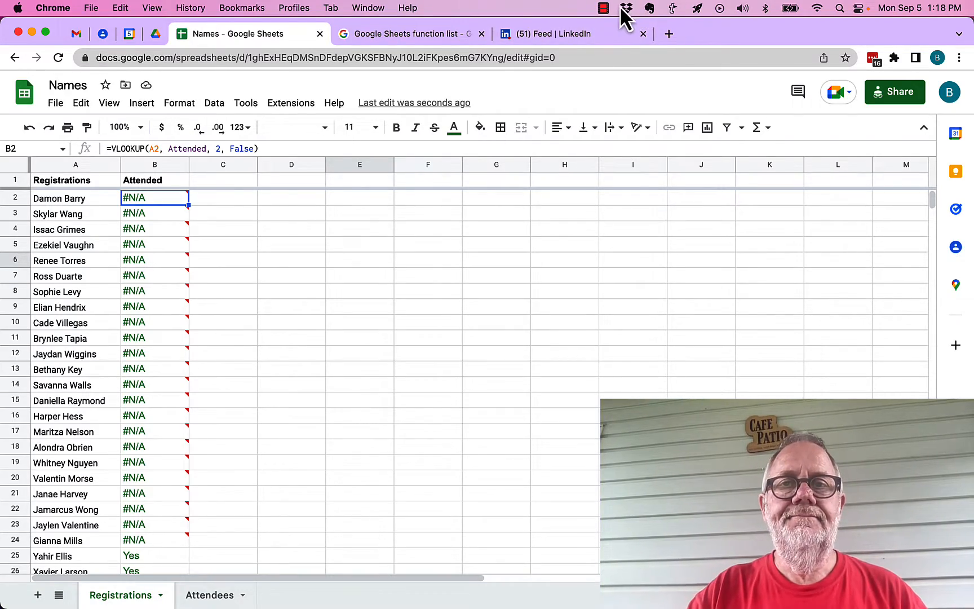
pyautogui.click(603, 8)
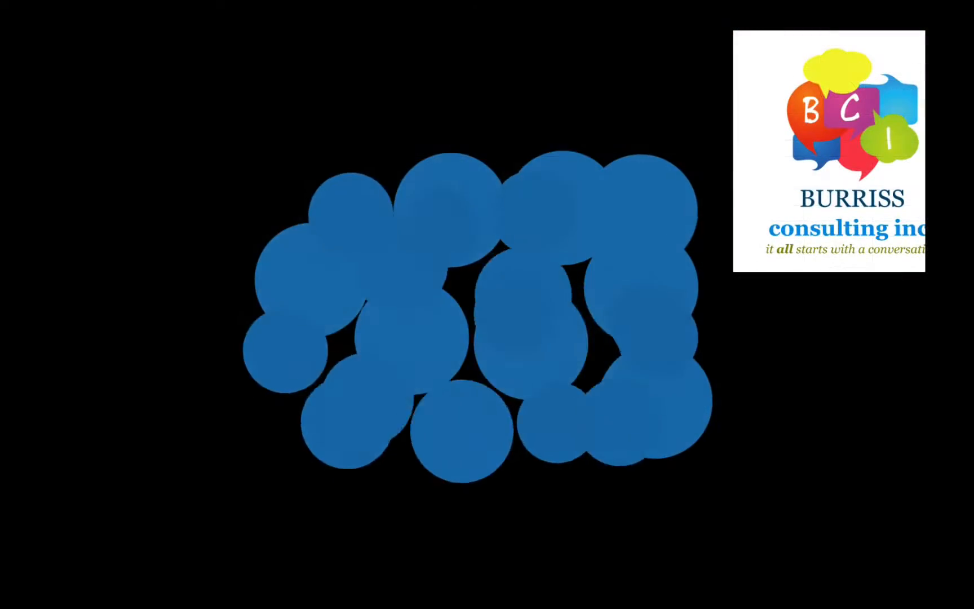